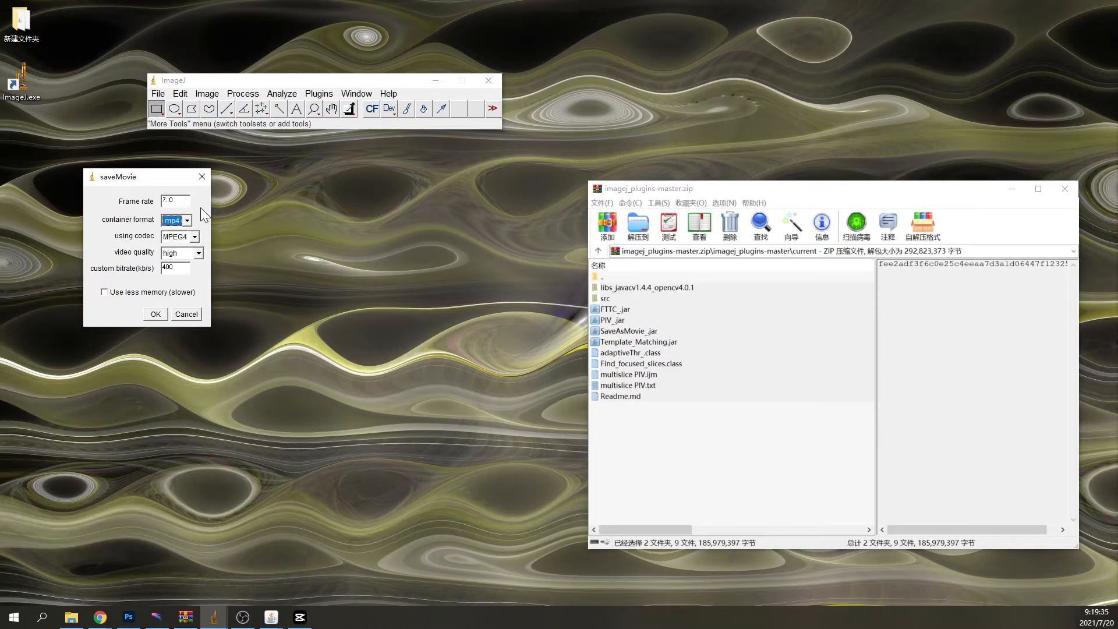
# Move the saveMovie options dialog aside and dismiss it without saving a movie
pyautogui.moveTo(138, 179); pyautogui.dragTo(288, 179)
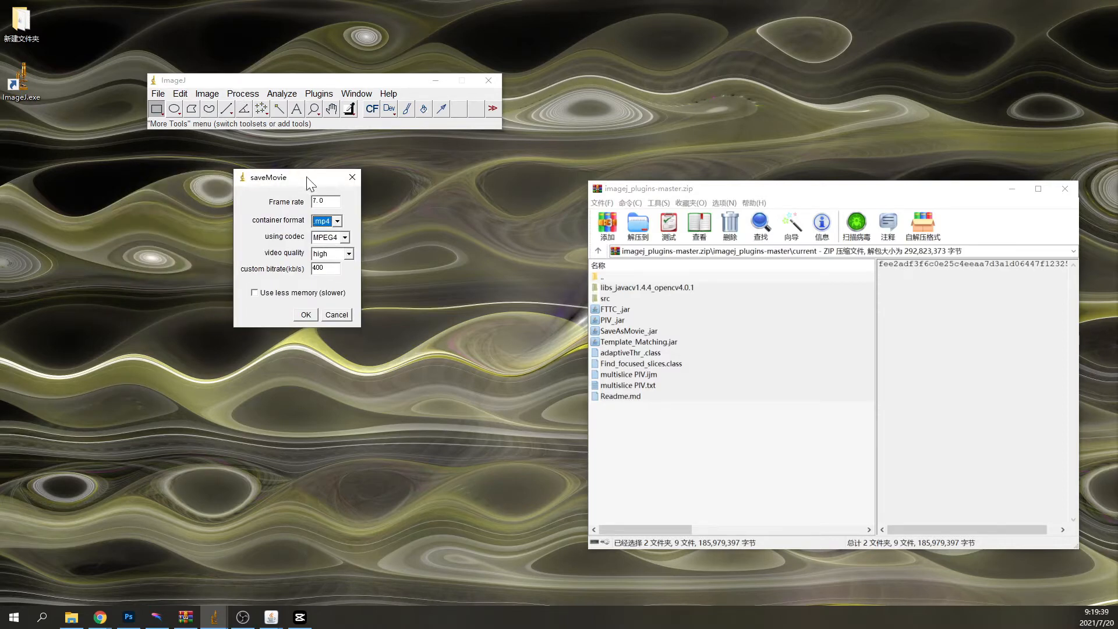
pyautogui.moveTo(306, 177); pyautogui.dragTo(234, 175)
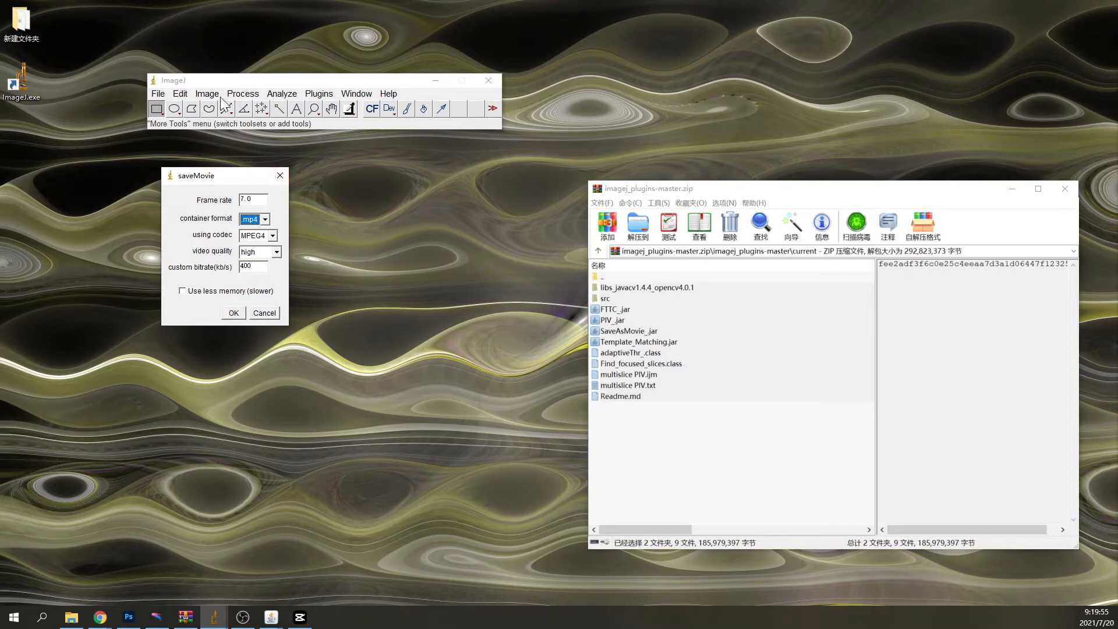
pyautogui.click(281, 174)
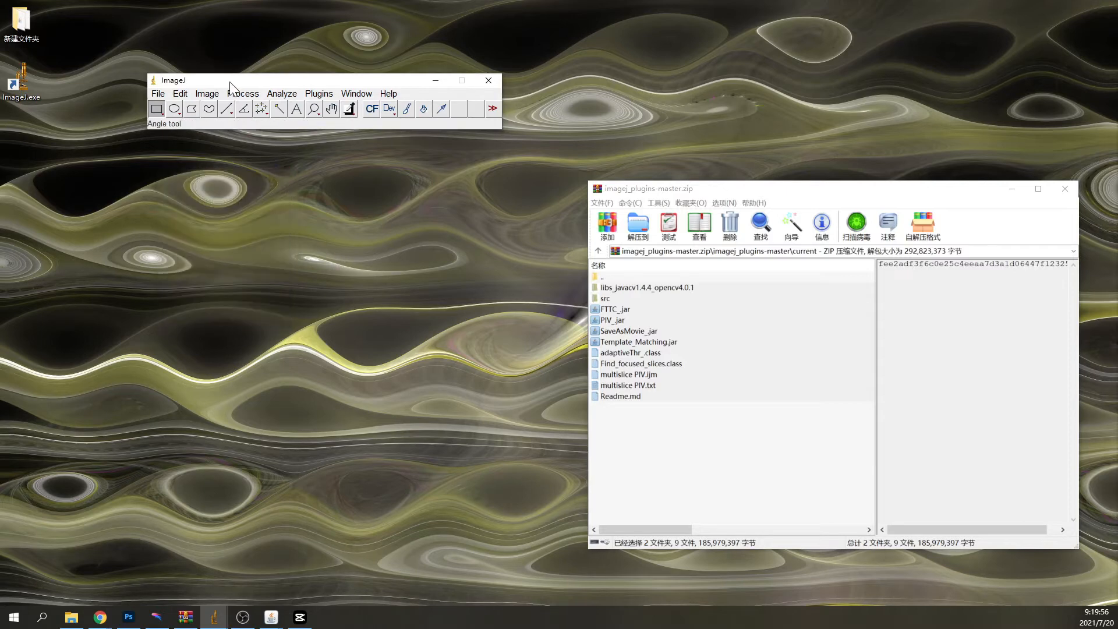
# Examine the available import sources and save-as formats, including the movie entries
pyautogui.click(158, 94)
pyautogui.moveTo(185, 193)
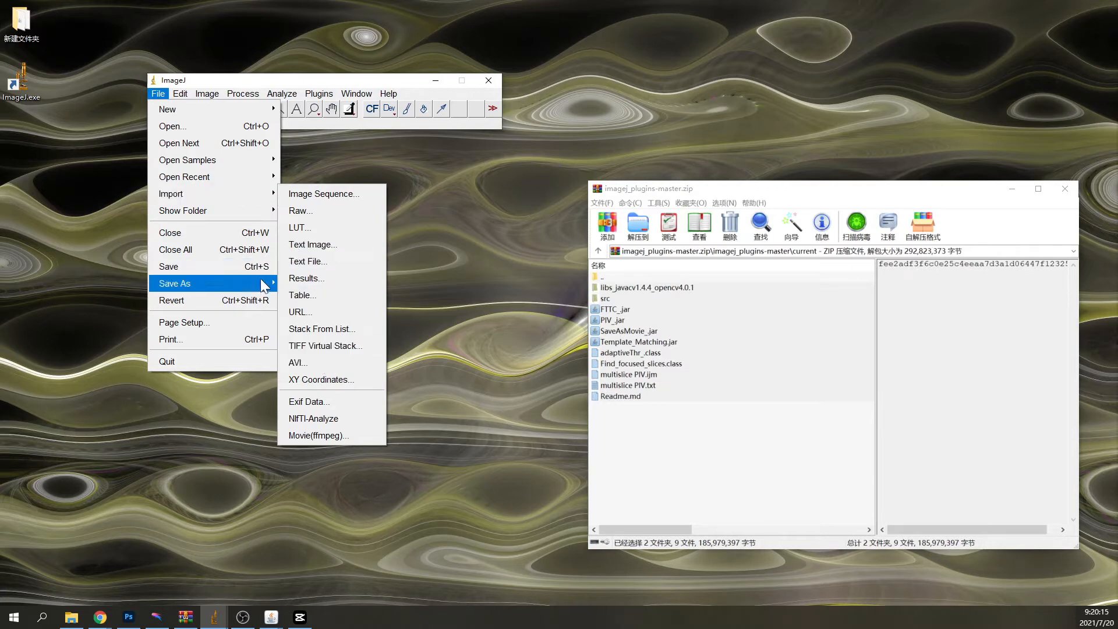
pyautogui.moveTo(260, 287)
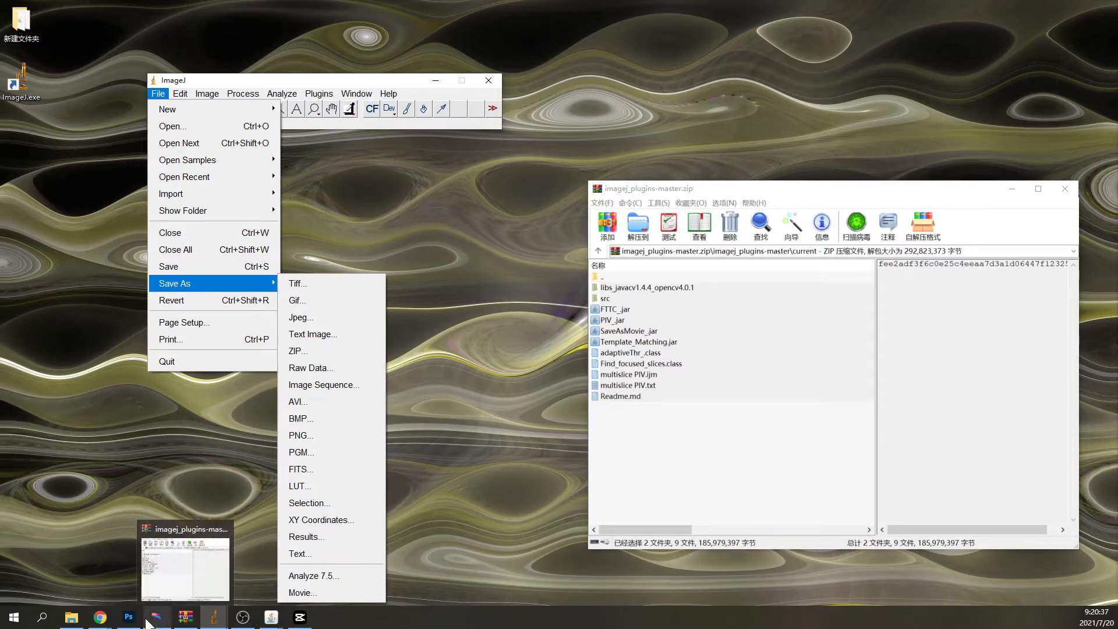
# Switch to Chrome and view the ImageJ website's Download page down to the Windows package bundled with 64-bit Java
pyautogui.moveTo(108, 620)
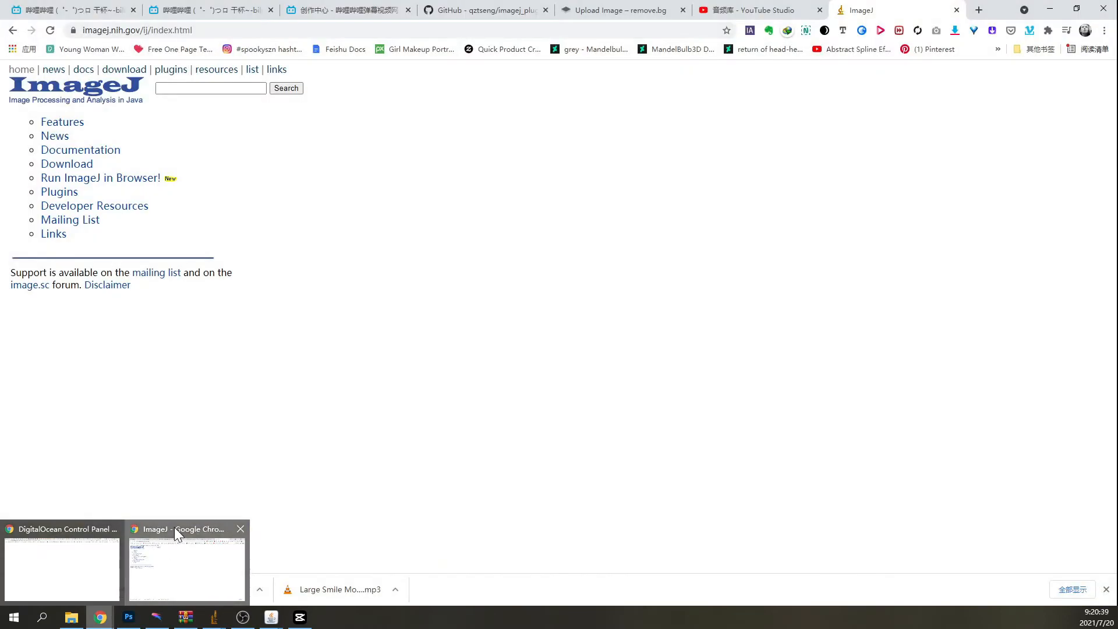
pyautogui.click(175, 529)
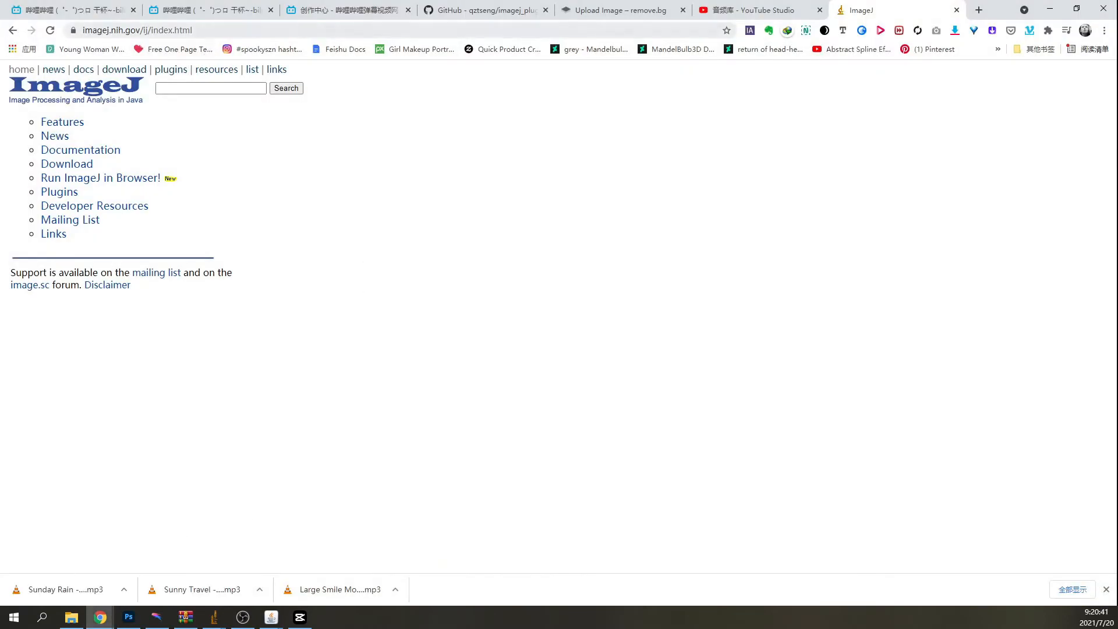
pyautogui.click(617, 30)
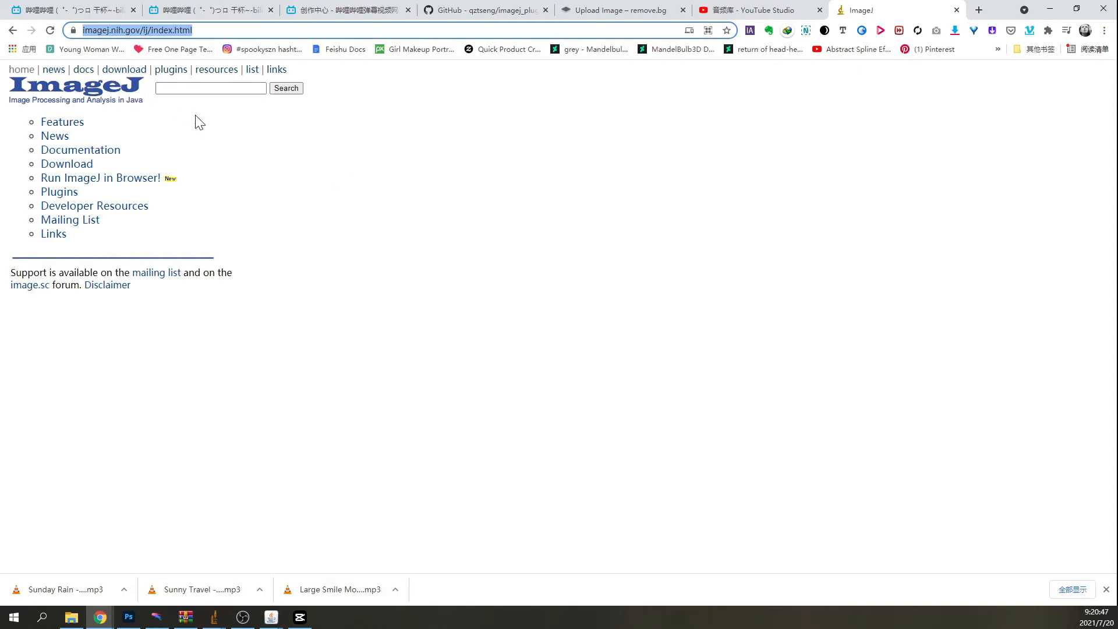
pyautogui.click(131, 72)
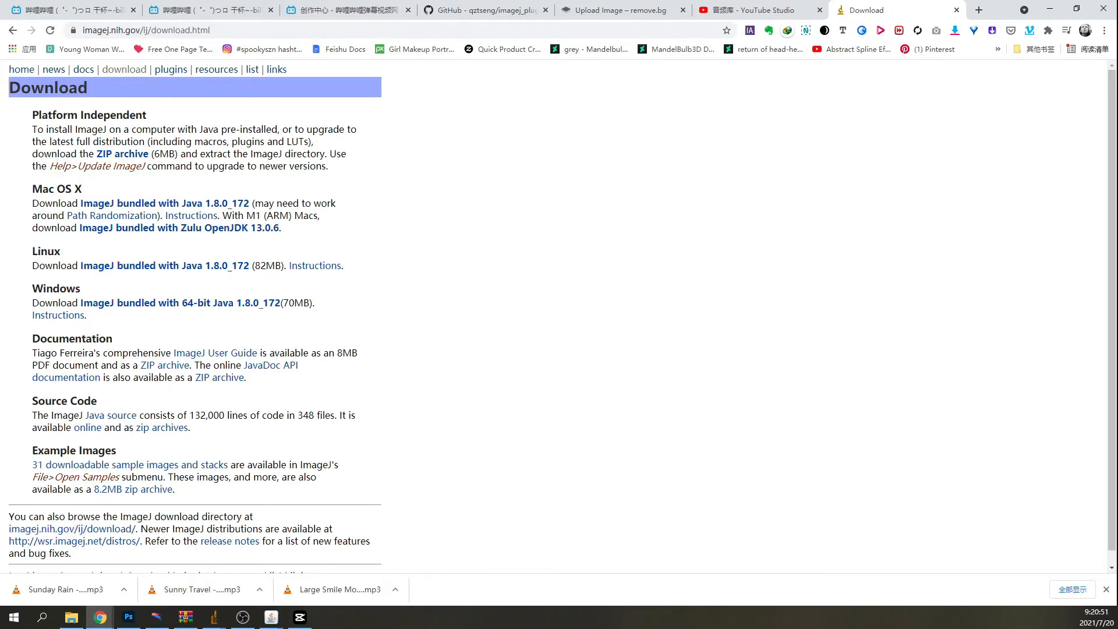
pyautogui.click(256, 30)
pyautogui.click(446, 153)
pyautogui.scroll(-1, 305, 194)
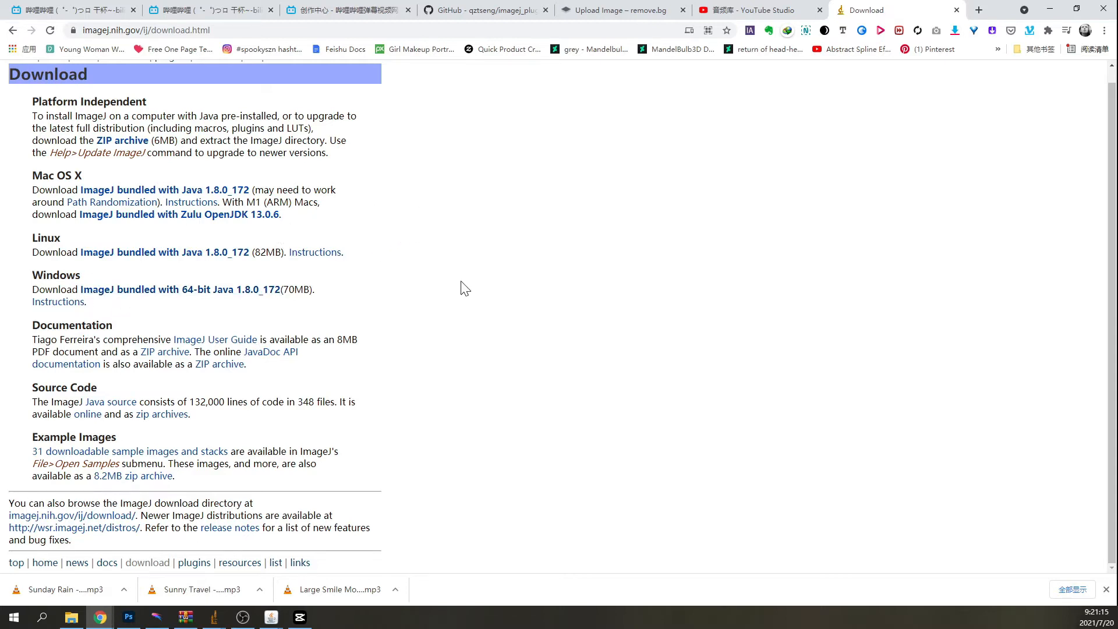
pyautogui.click(256, 297)
# Show the imagej_plugins GitHub repository, copy its address, view its ZIP download option and minimize the browser
pyautogui.click(472, 13)
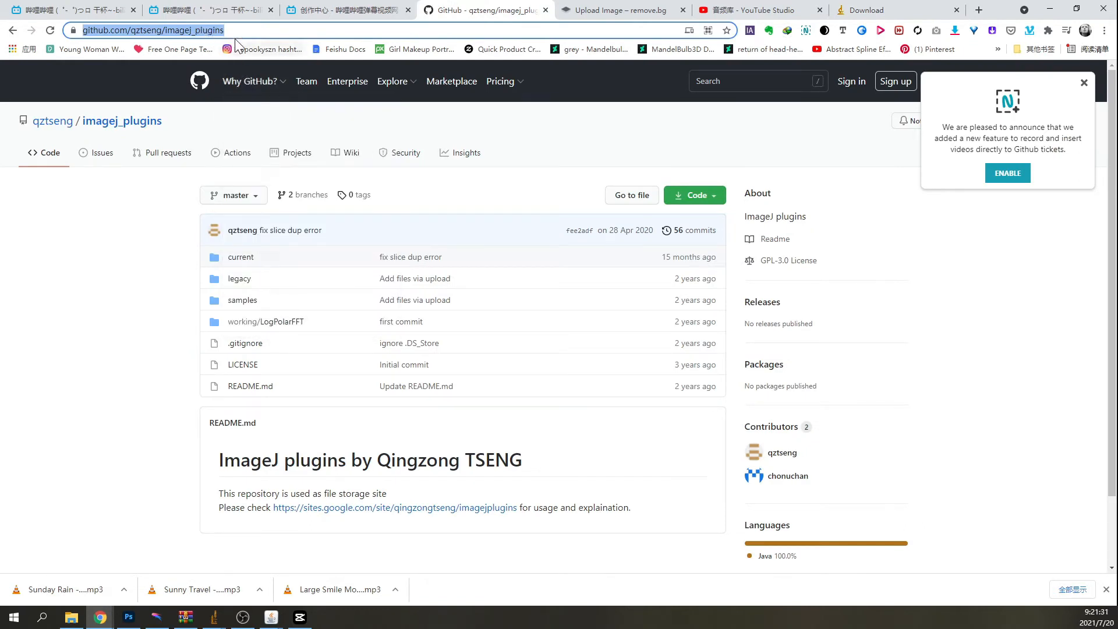
pyautogui.click(338, 30)
pyautogui.hotkey('ctrl', 'a')
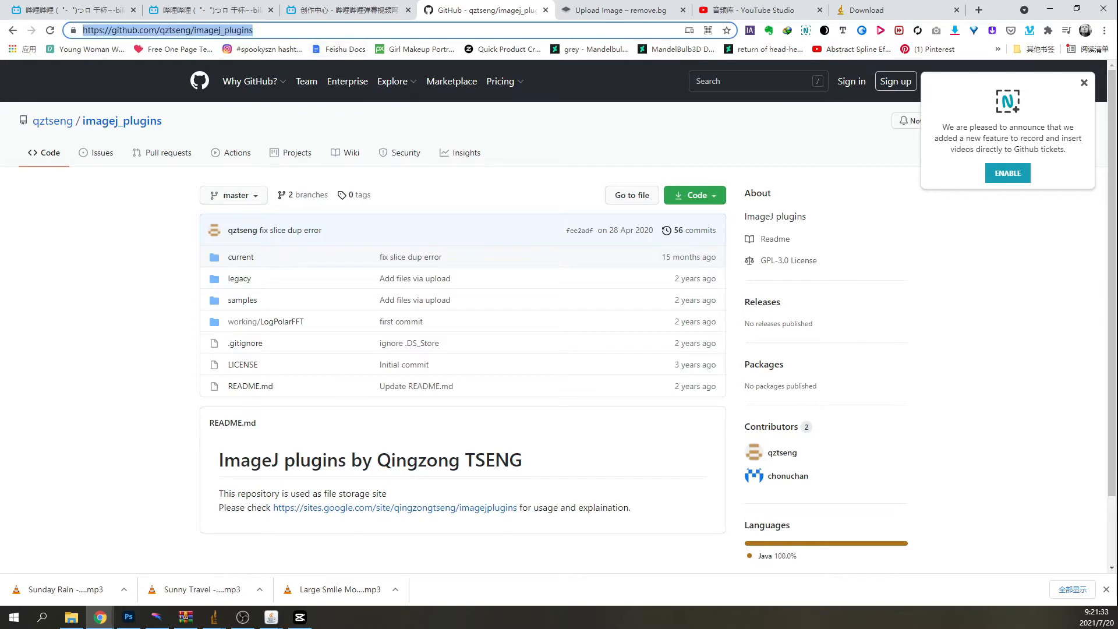
pyautogui.rightClick(177, 27)
pyautogui.click(212, 113)
pyautogui.click(706, 195)
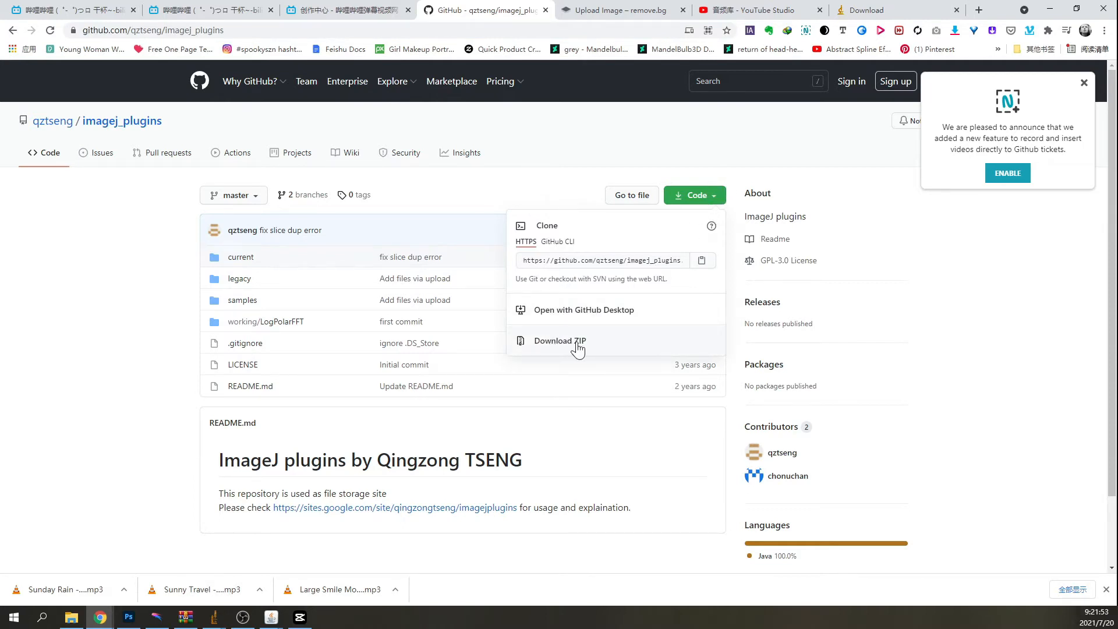
pyautogui.click(1046, 7)
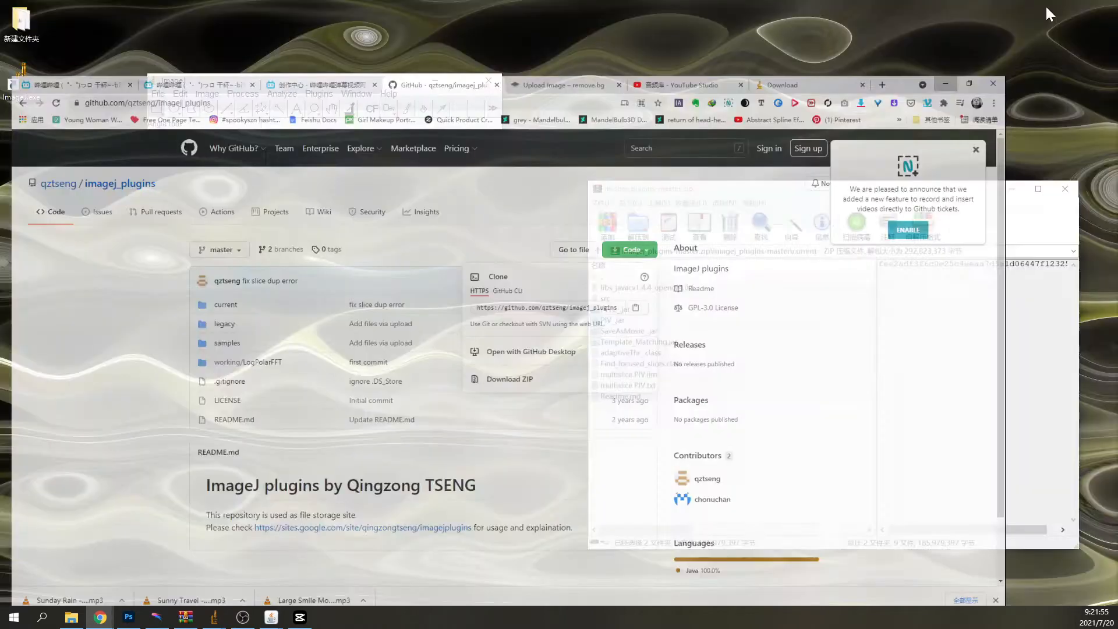
# In the imagej_plugins-master.zip archive, open the current folder and select all of its contents
pyautogui.moveTo(735, 193); pyautogui.dragTo(360, 164)
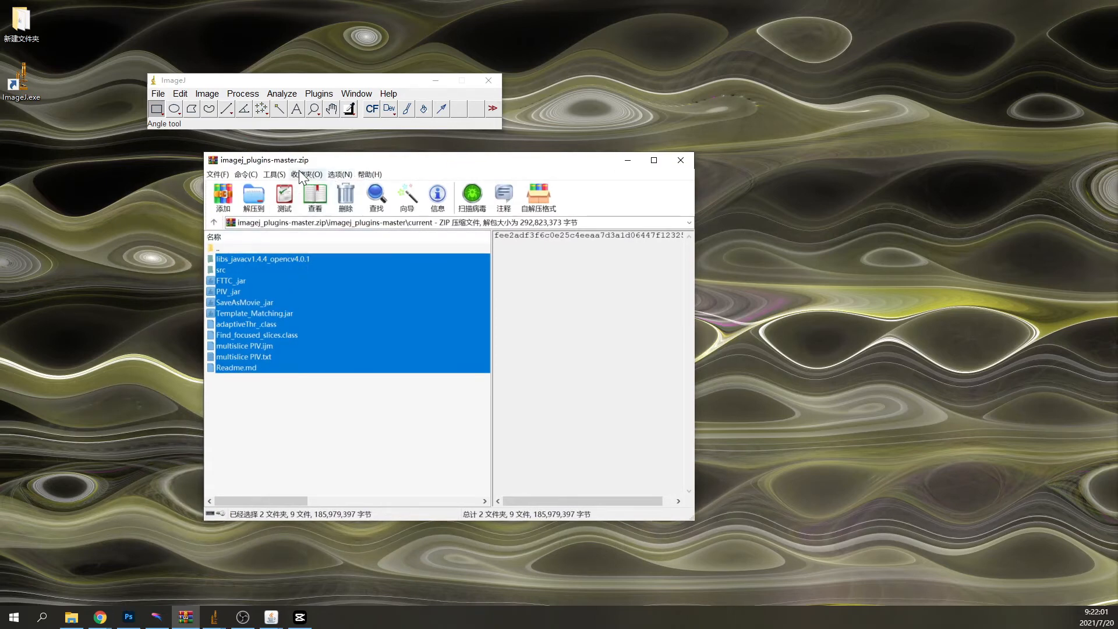
pyautogui.click(212, 222)
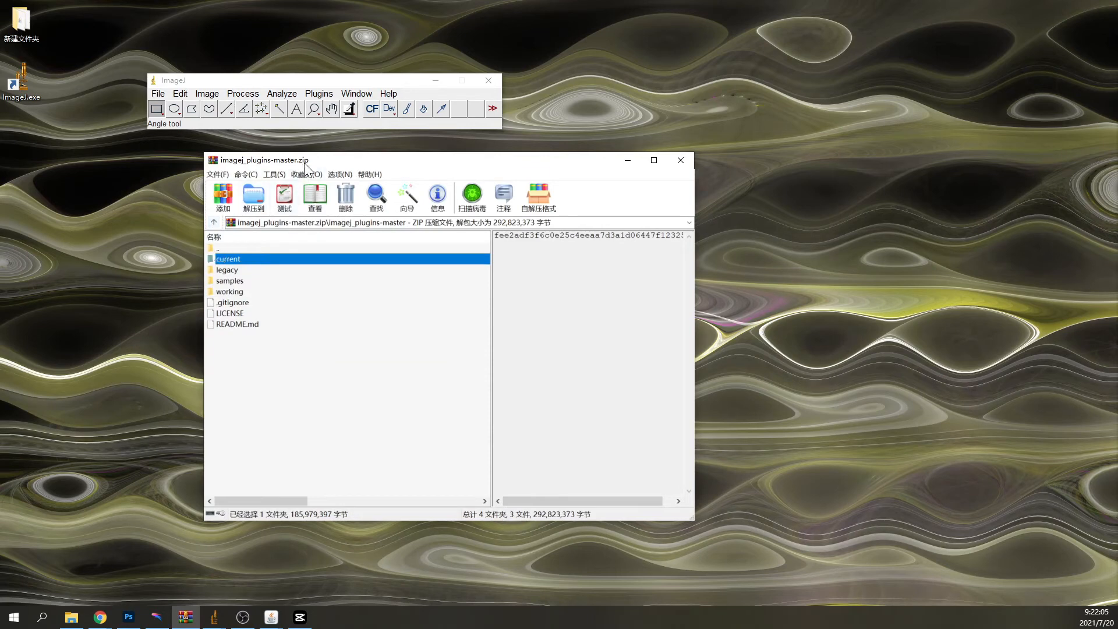
pyautogui.moveTo(325, 157); pyautogui.dragTo(456, 145)
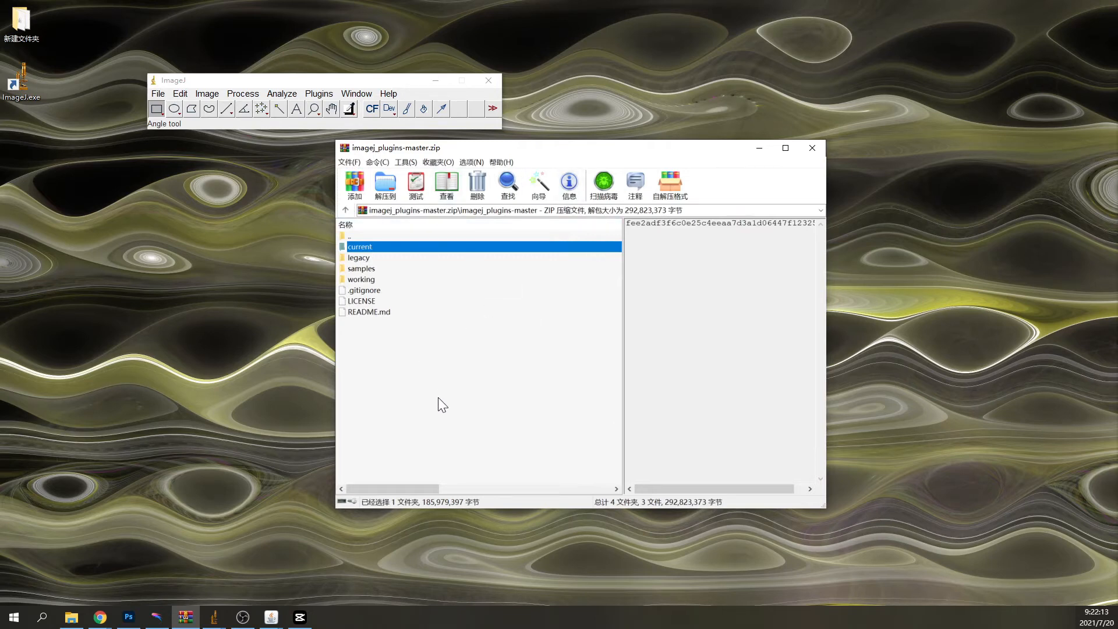
pyautogui.doubleClick(365, 246)
pyautogui.moveTo(462, 411); pyautogui.dragTo(371, 245)
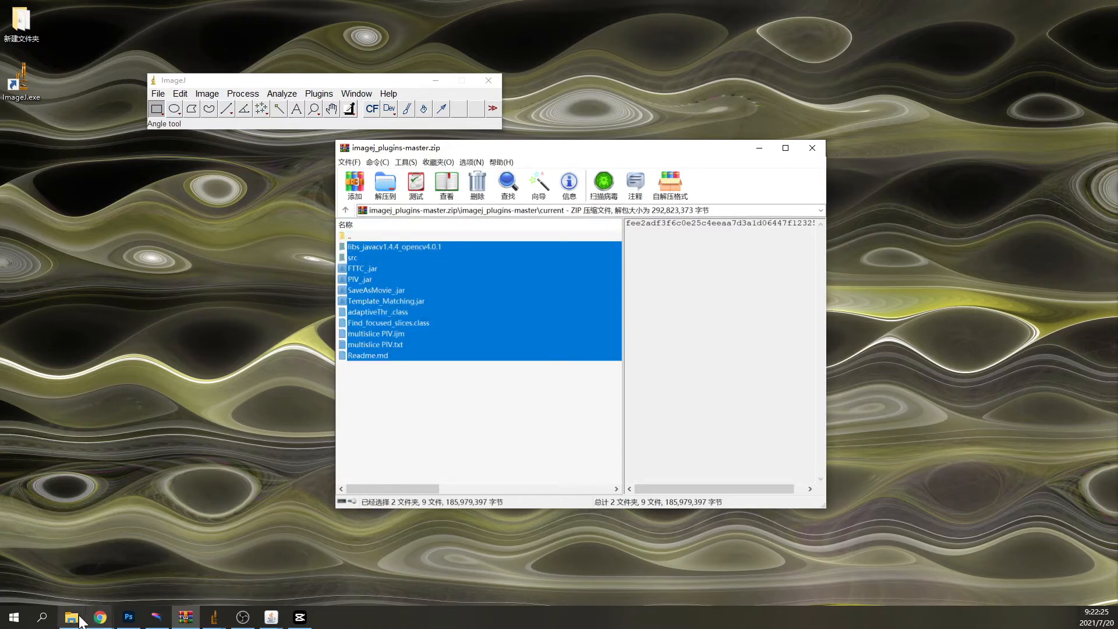
# Switch to File Explorer, place it beside the archive, and reopen the plugins folder from the ImageJ program folder
pyautogui.click(76, 618)
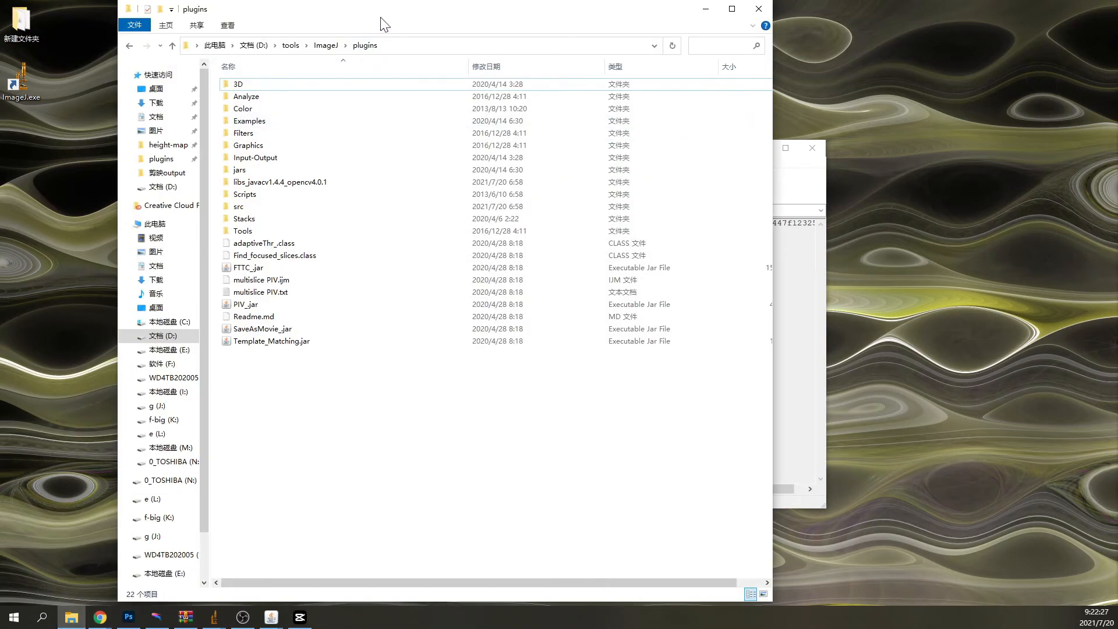
pyautogui.moveTo(382, 17); pyautogui.dragTo(787, 238)
pyautogui.click(312, 161)
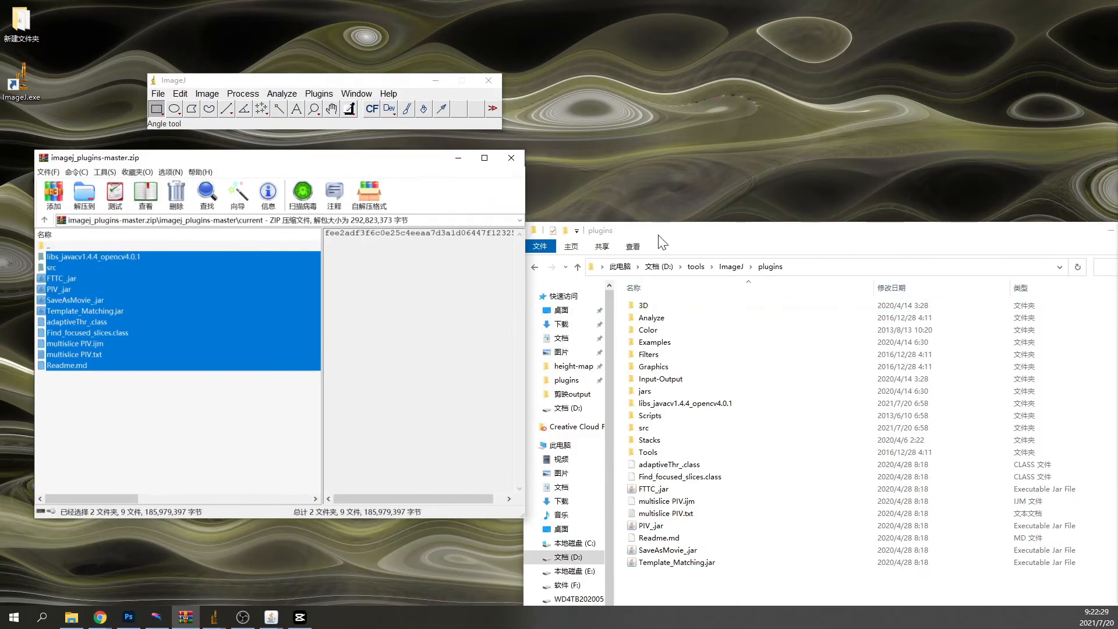
pyautogui.moveTo(588, 231); pyautogui.dragTo(613, 114)
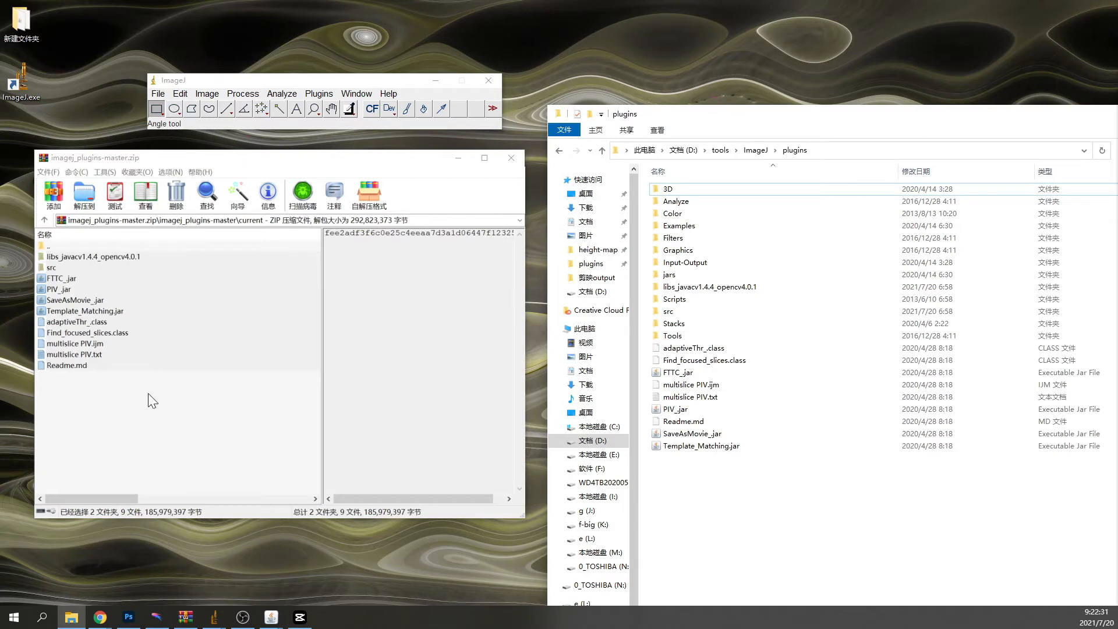
pyautogui.click(749, 150)
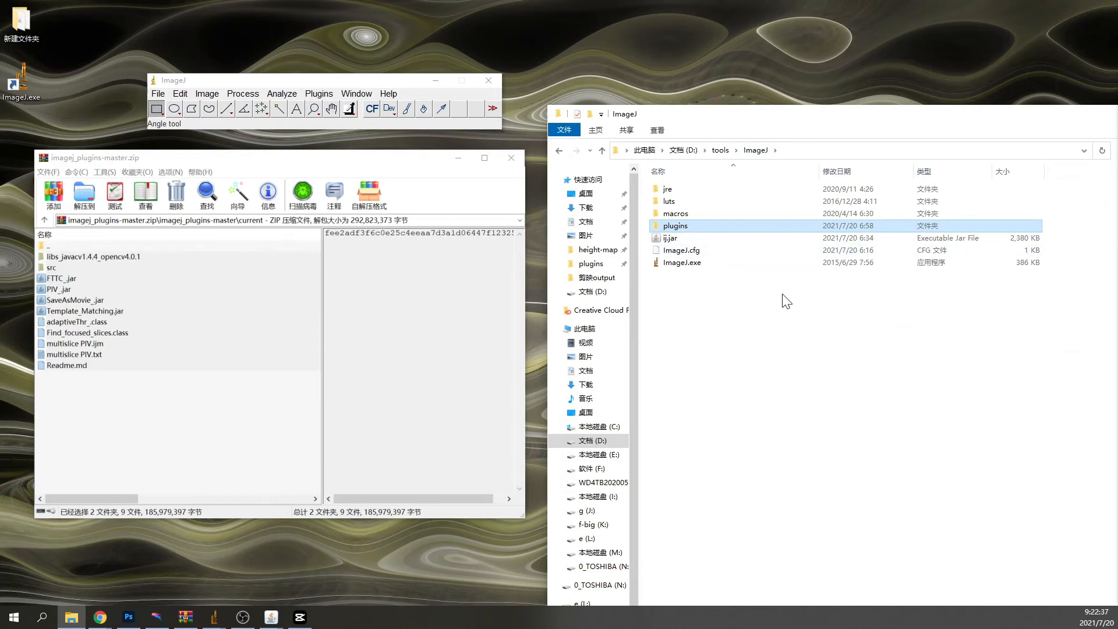
pyautogui.doubleClick(675, 227)
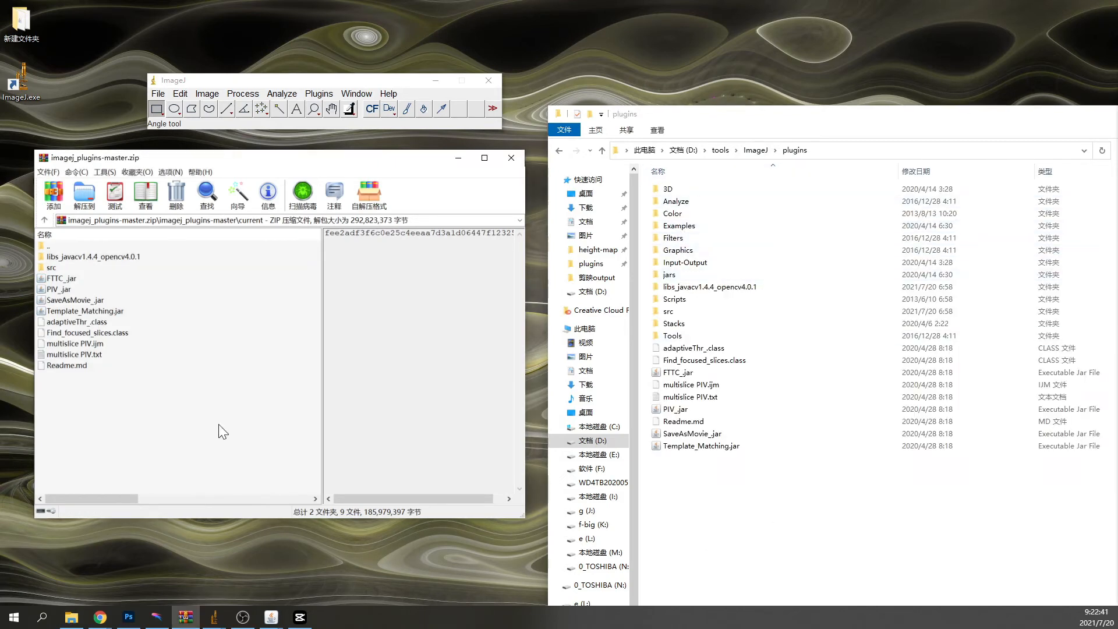
# Select all contents of the archive's current folder and show the full path of the destination plugins folder
pyautogui.moveTo(245, 430); pyautogui.dragTo(74, 256)
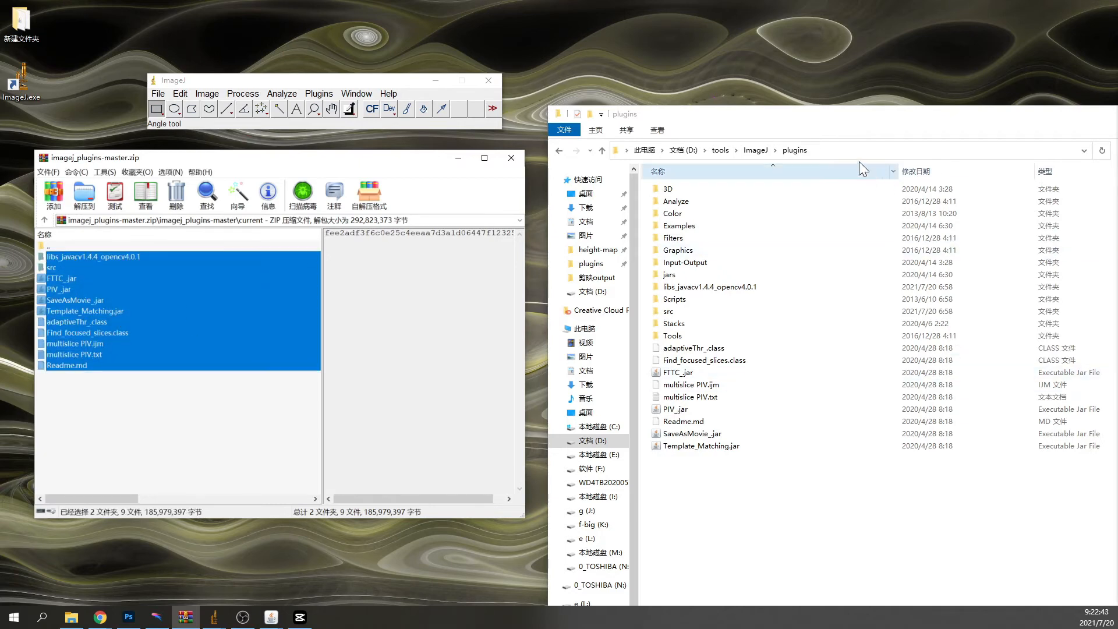
pyautogui.click(860, 149)
pyautogui.click(769, 151)
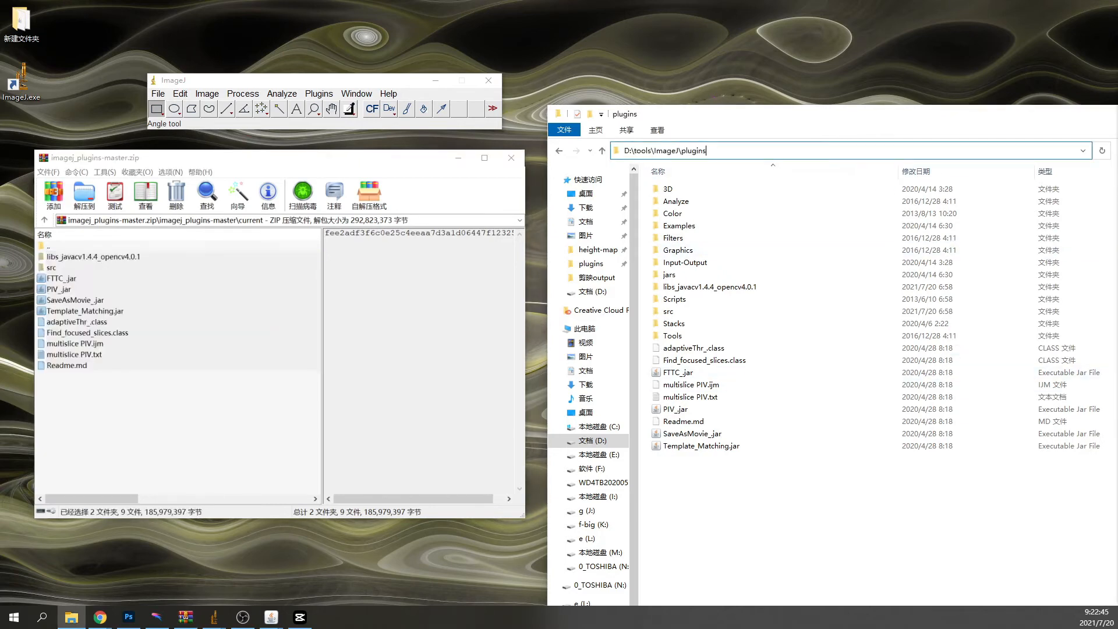
pyautogui.moveTo(204, 403); pyautogui.dragTo(68, 256)
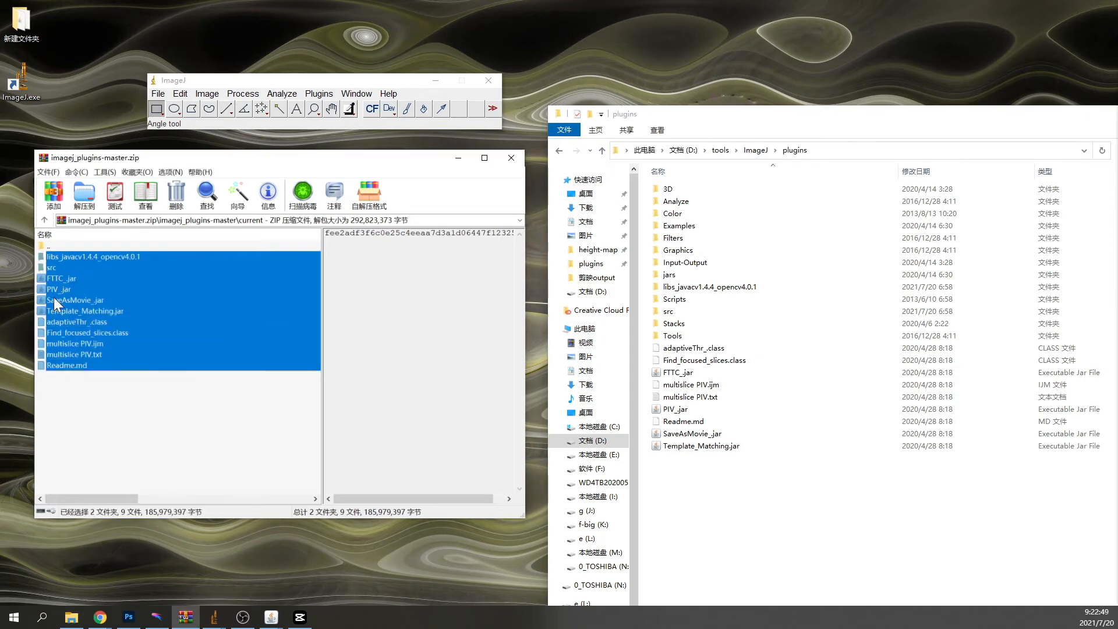
pyautogui.click(813, 506)
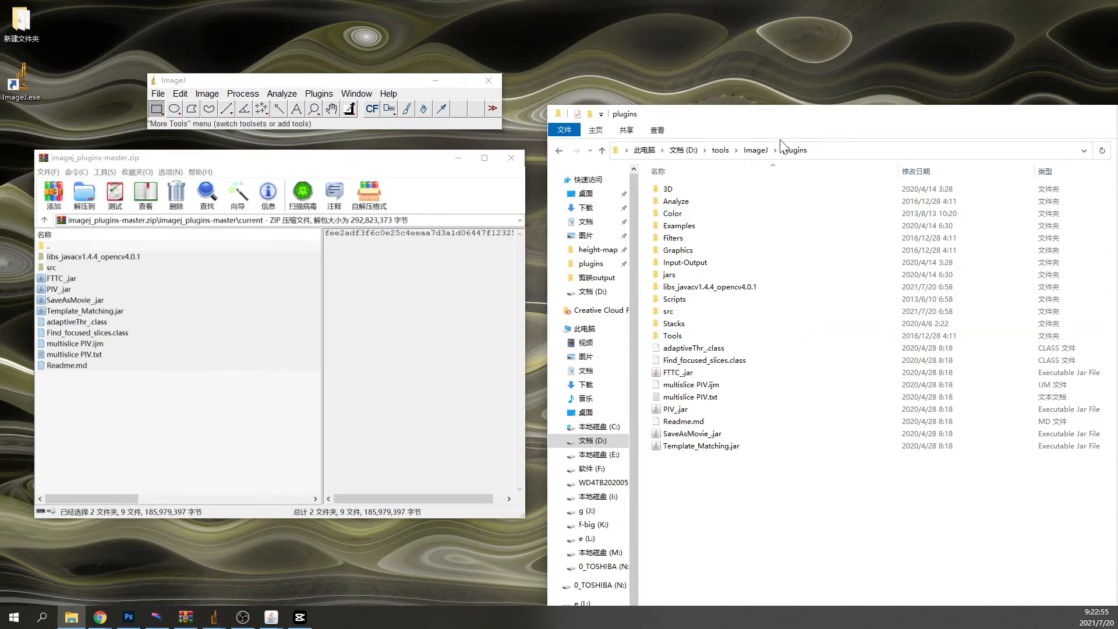
# Close the plugin archive and the plugins folder window
pyautogui.click(514, 163)
pyautogui.moveTo(1021, 123); pyautogui.dragTo(716, 244)
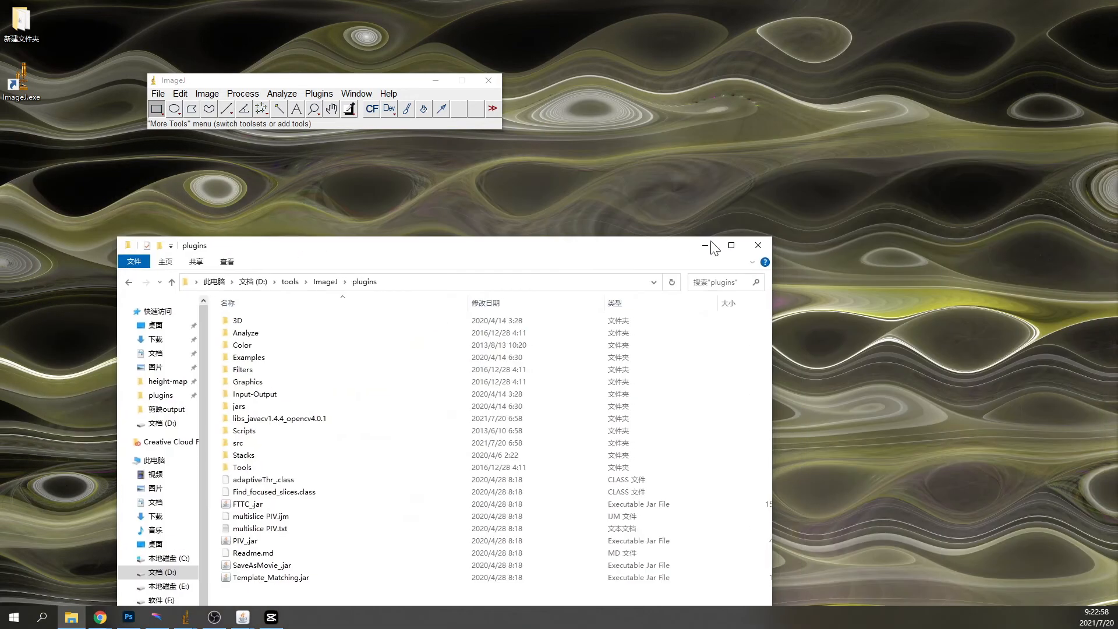
pyautogui.click(753, 249)
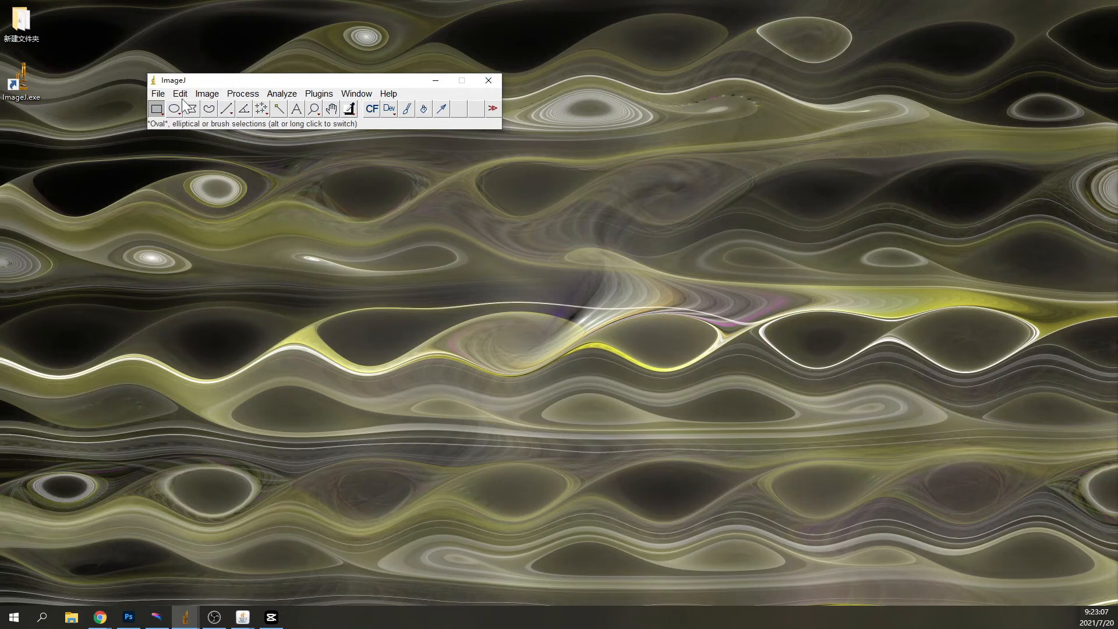
# Import the first 10 images of the beauty-views-720x1080 folder as an image sequence and move its window higher
pyautogui.click(158, 97)
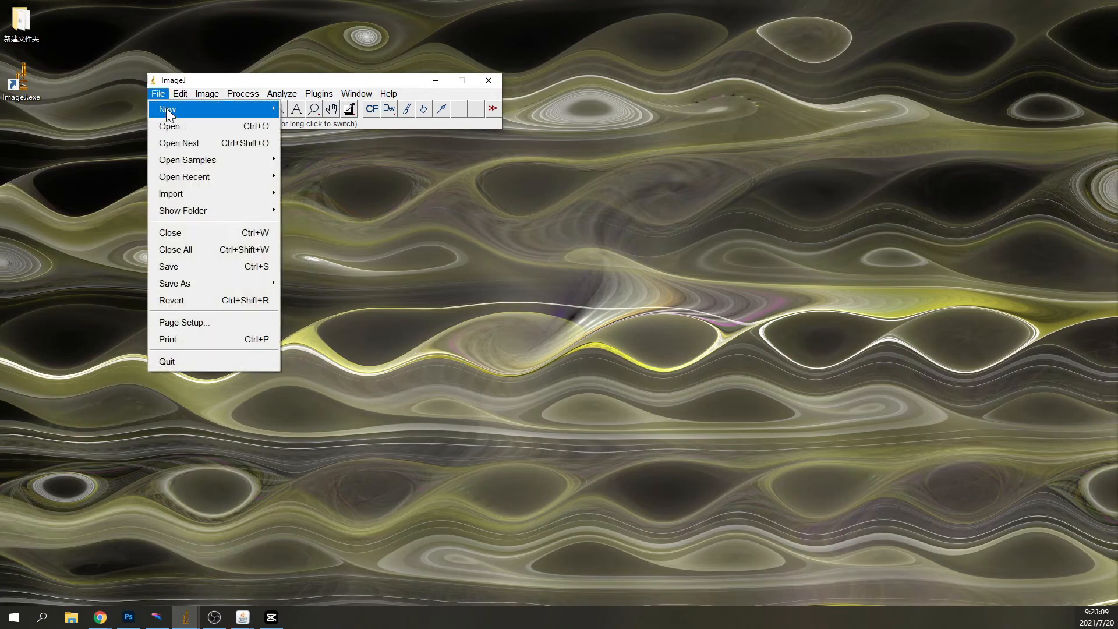
pyautogui.moveTo(183, 191)
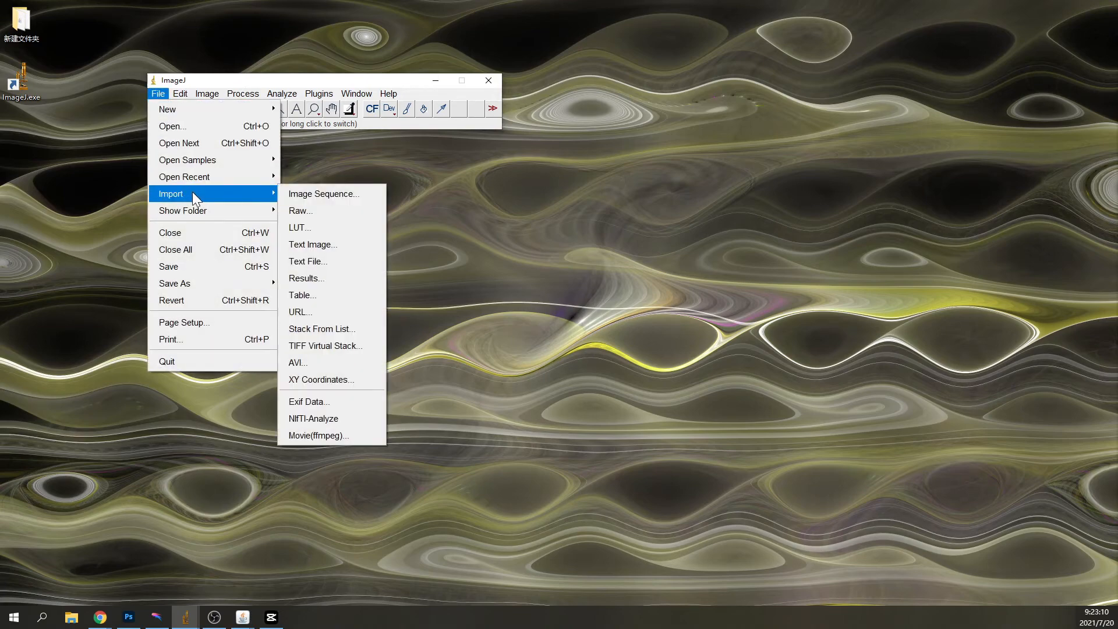
pyautogui.click(320, 196)
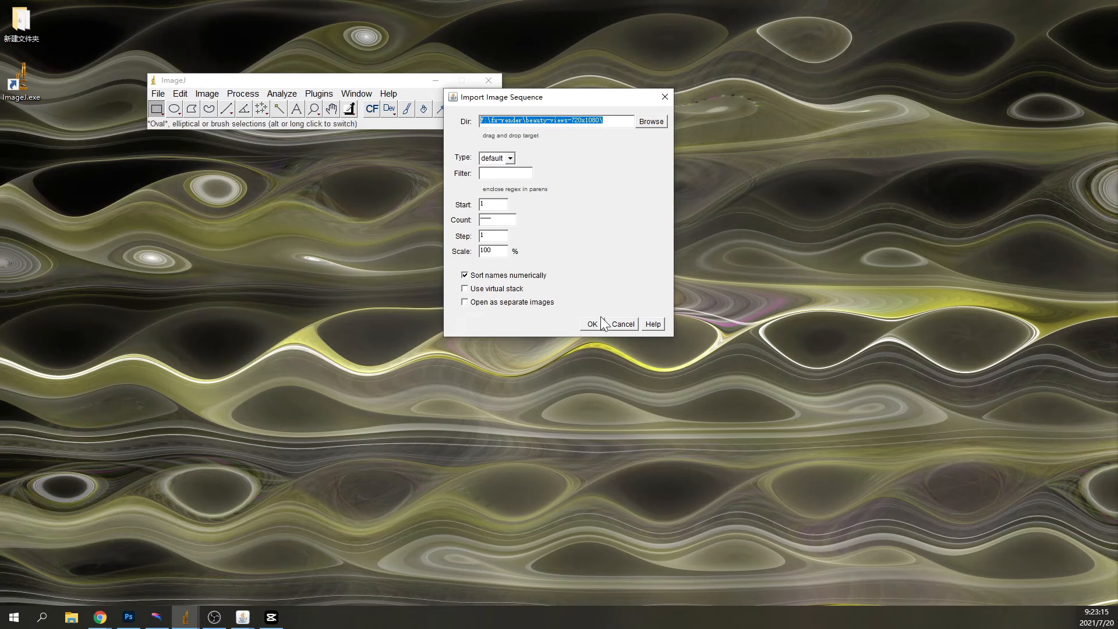
pyautogui.click(499, 220)
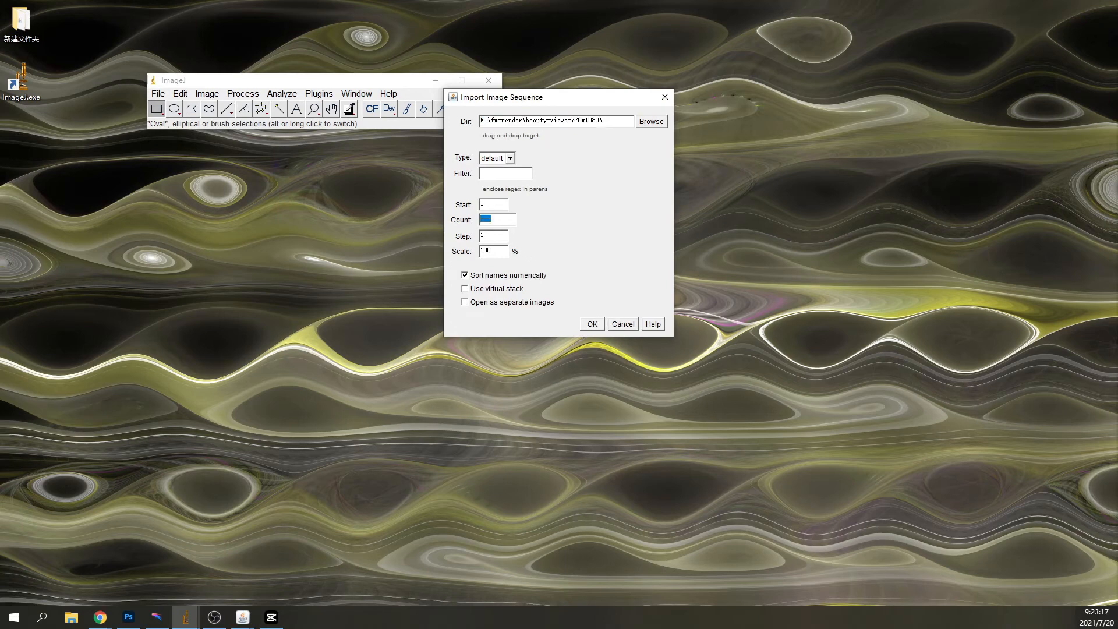
pyautogui.write('10')
pyautogui.click(589, 324)
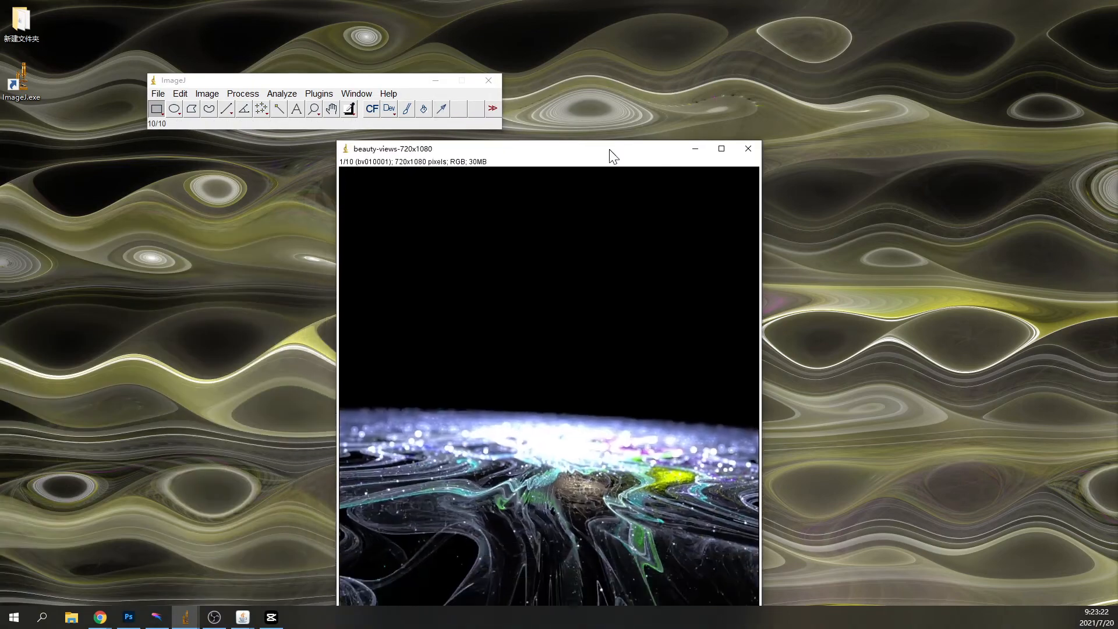
pyautogui.moveTo(613, 156); pyautogui.dragTo(698, 50)
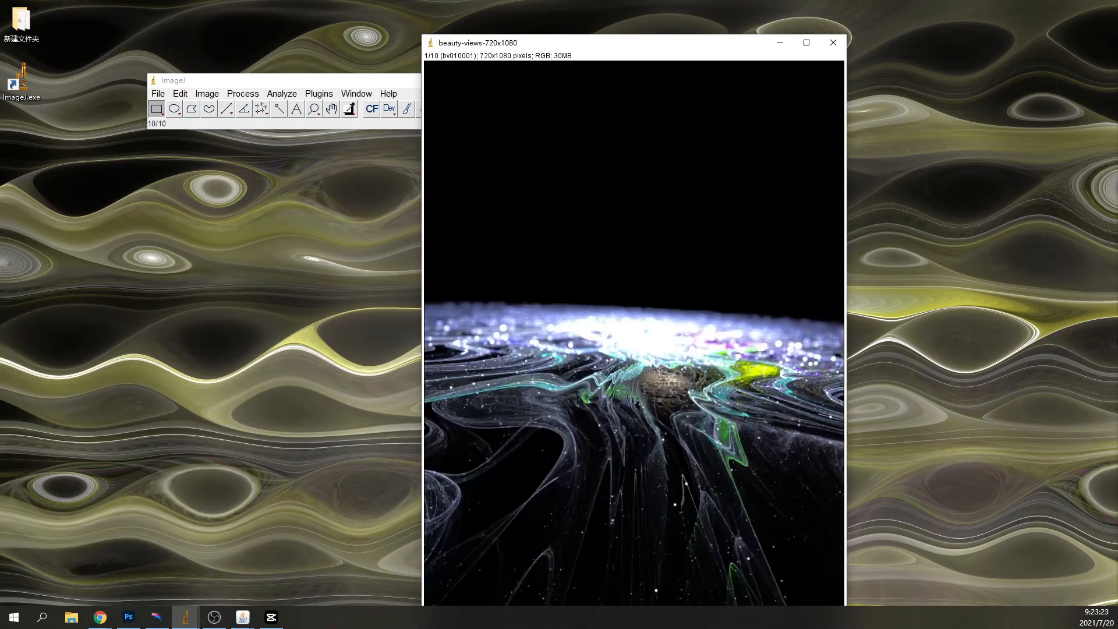
# Place the toolbar window beside the image sequence, open the save-as-movie settings for it, and move that dialog clear of the image
pyautogui.moveTo(400, 81); pyautogui.dragTo(345, 44)
pyautogui.moveTo(582, 44); pyautogui.dragTo(626, 11)
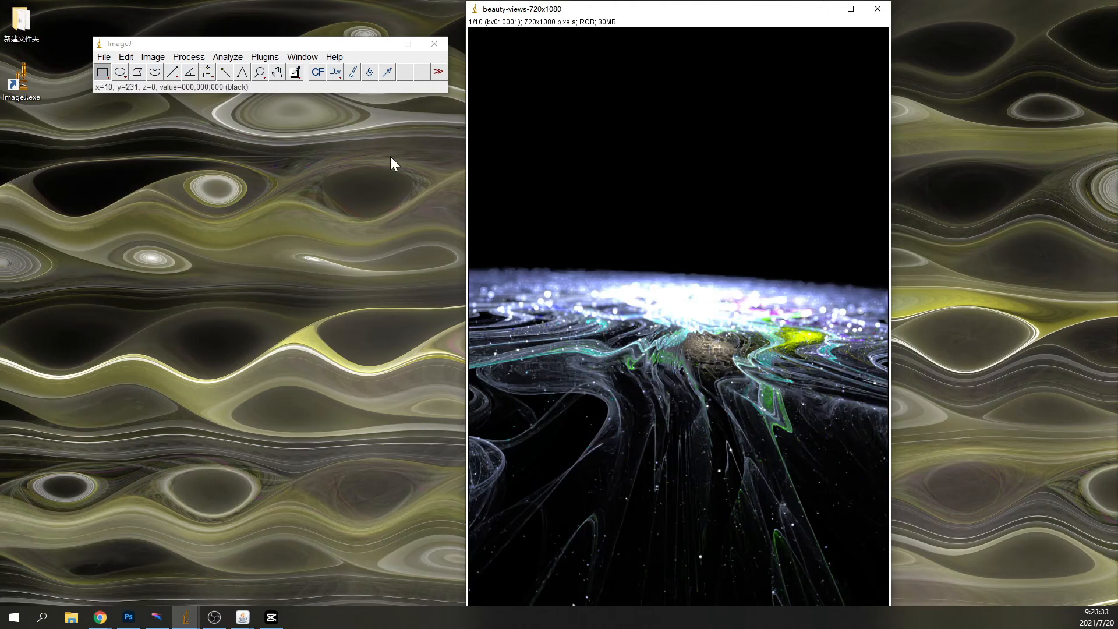
pyautogui.click(105, 57)
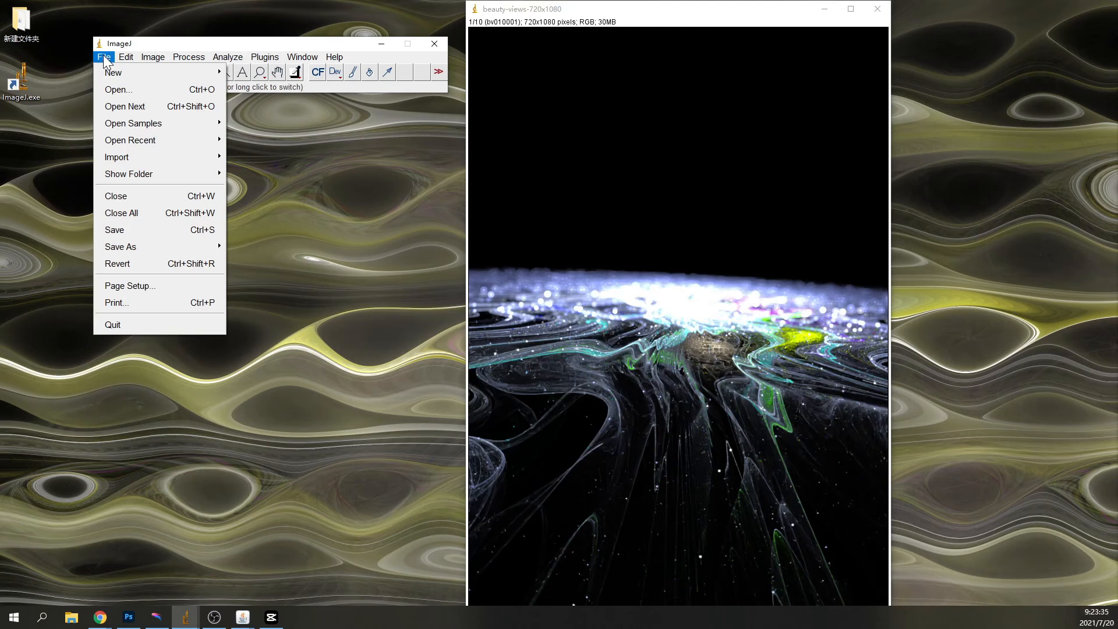
pyautogui.moveTo(139, 242)
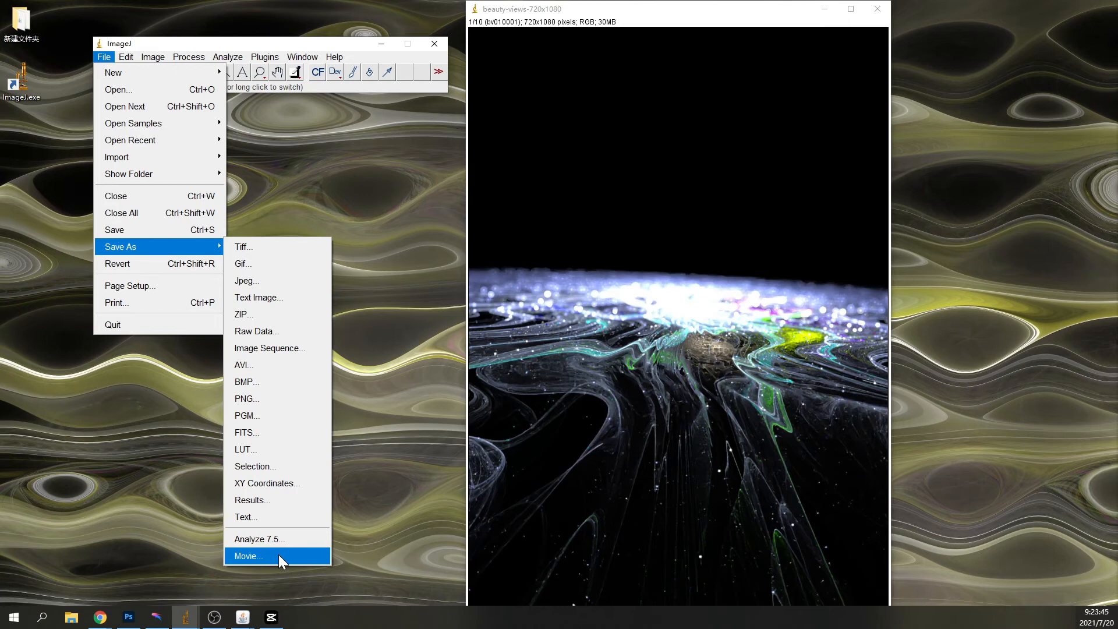
pyautogui.click(279, 556)
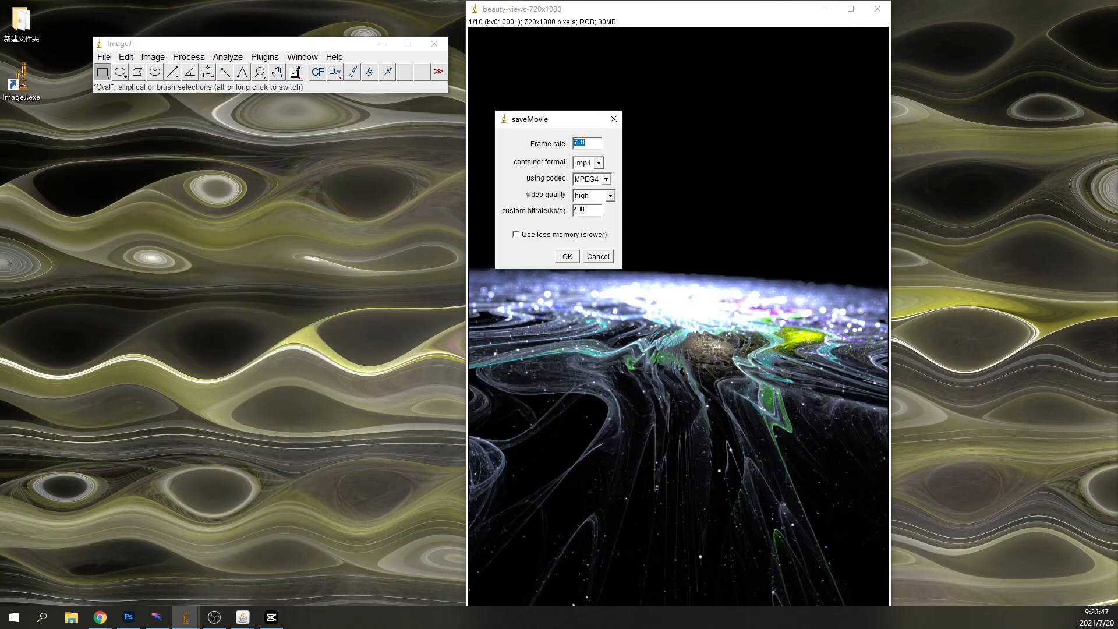
pyautogui.moveTo(506, 120); pyautogui.dragTo(117, 129)
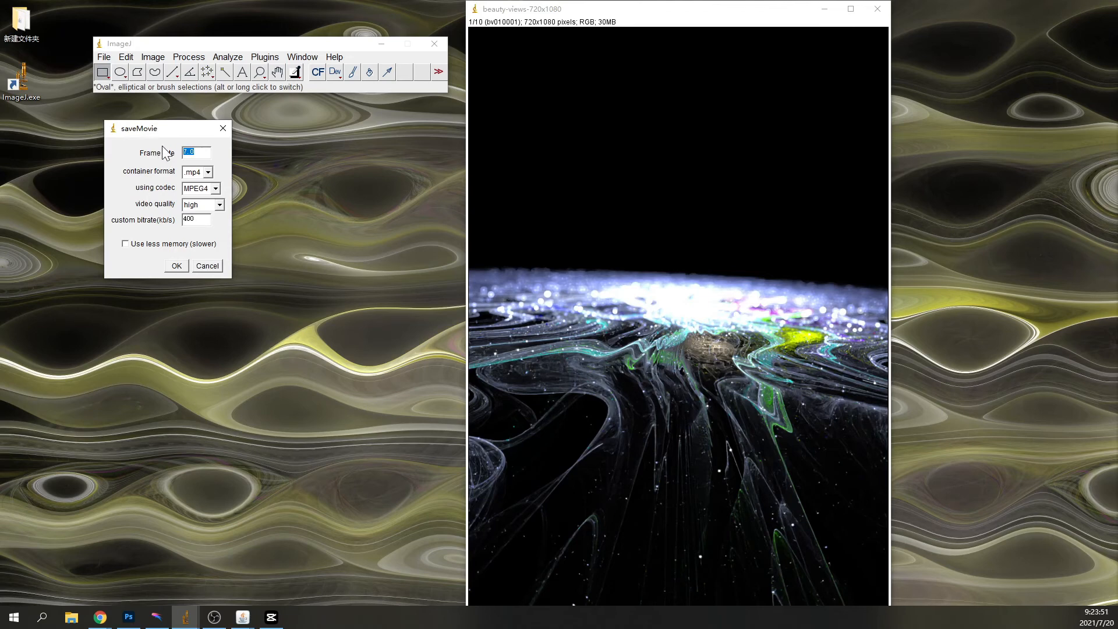
pyautogui.moveTo(159, 128); pyautogui.dragTo(237, 143)
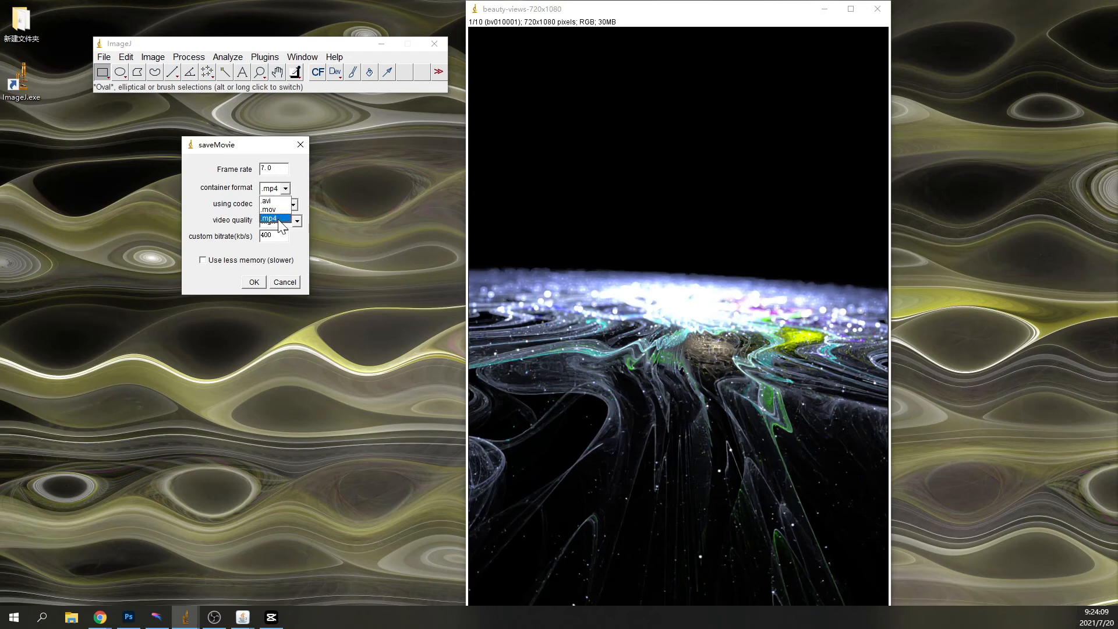
# Review the container format options, set the movie's video quality to normal, and accept the movie settings
pyautogui.click(296, 182)
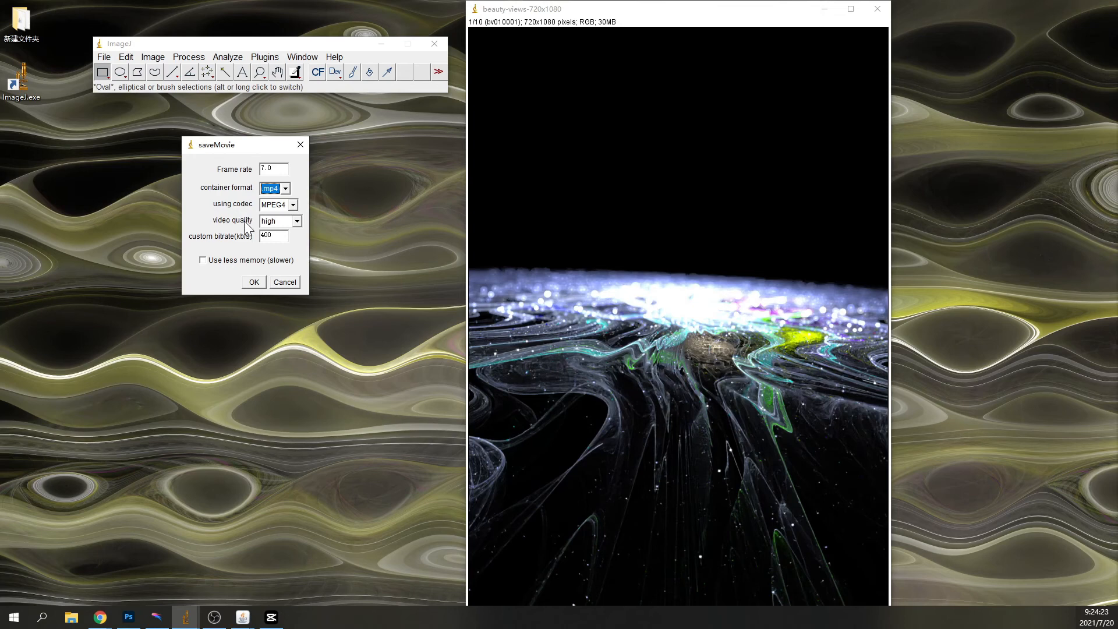
pyautogui.click(297, 221)
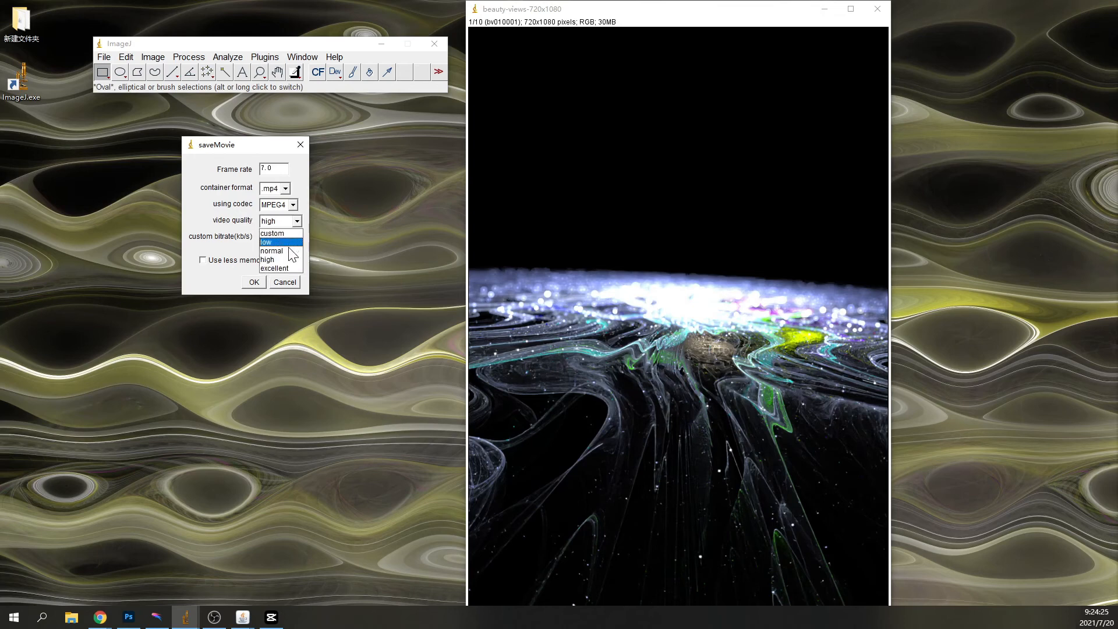
pyautogui.click(288, 247)
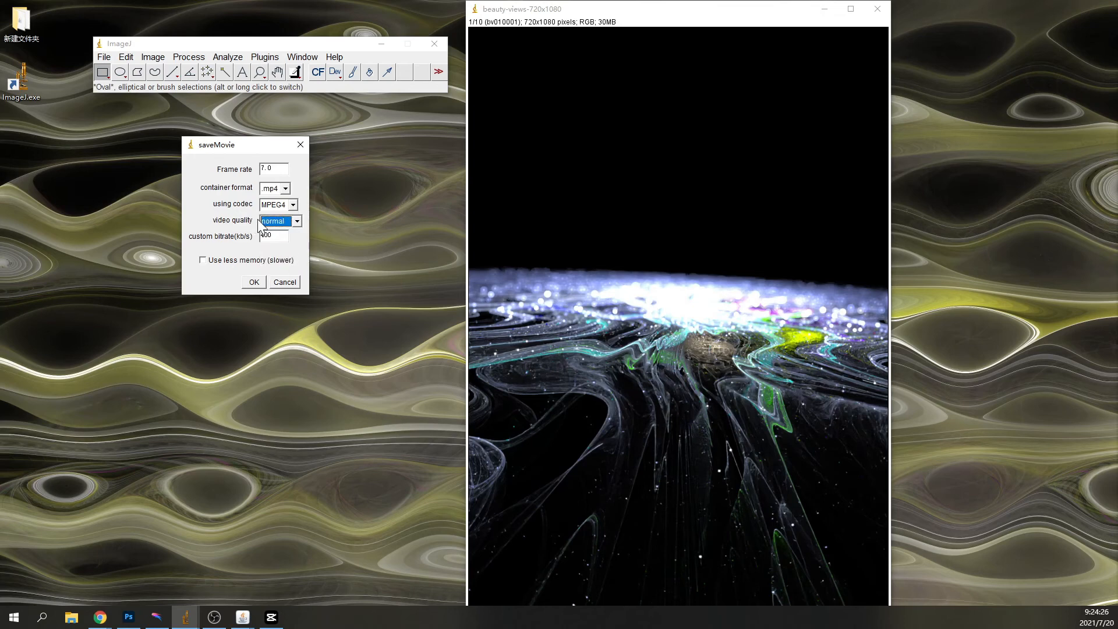
pyautogui.click(297, 221)
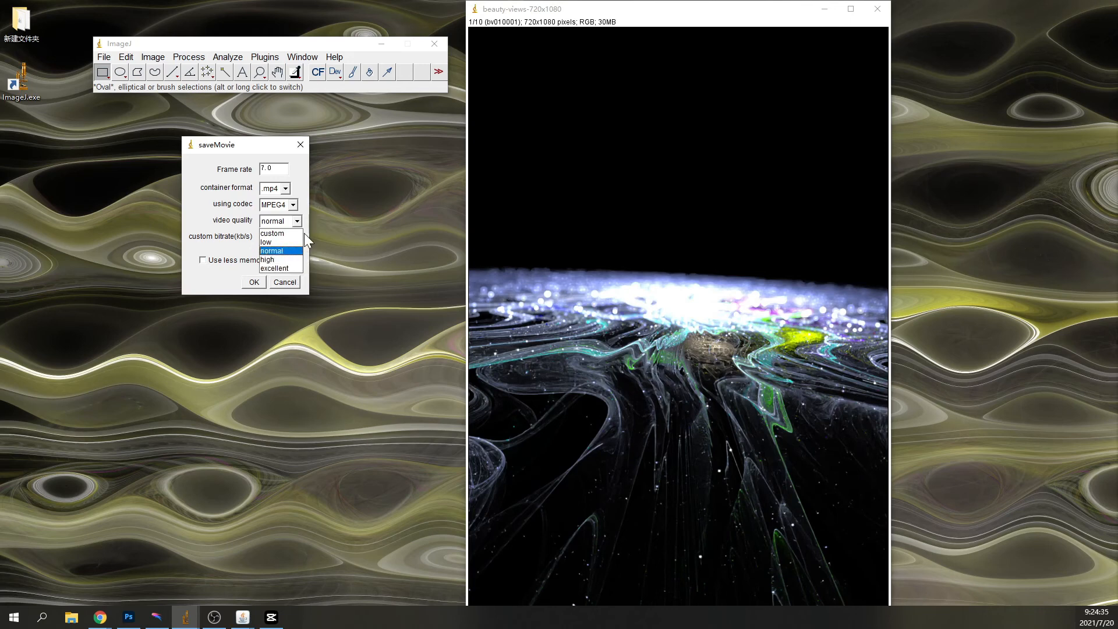
pyautogui.click(305, 208)
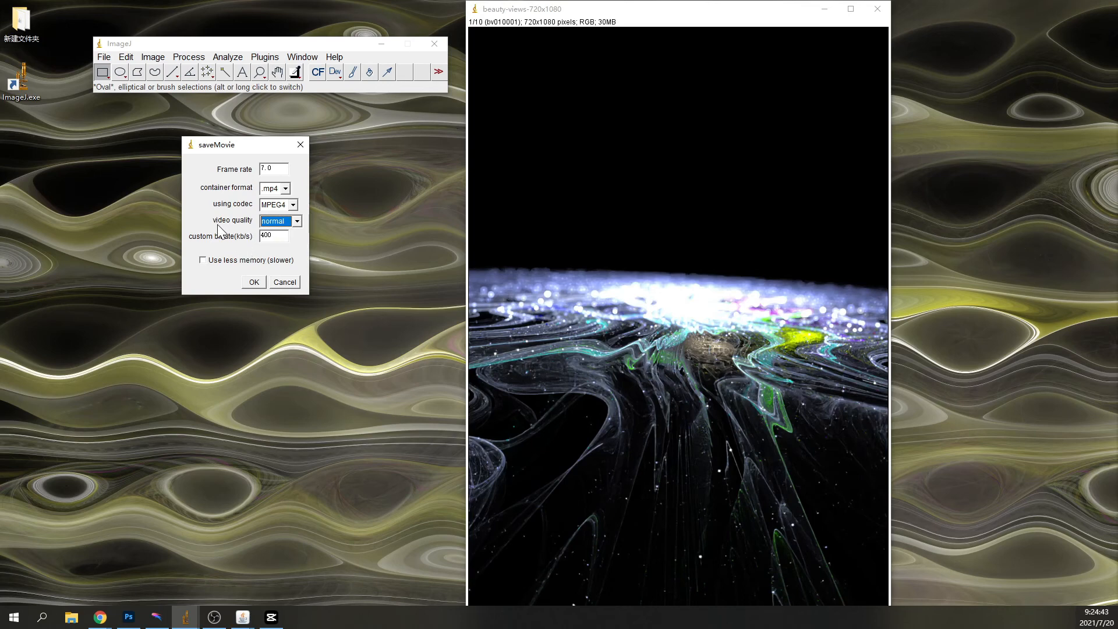
pyautogui.click(253, 283)
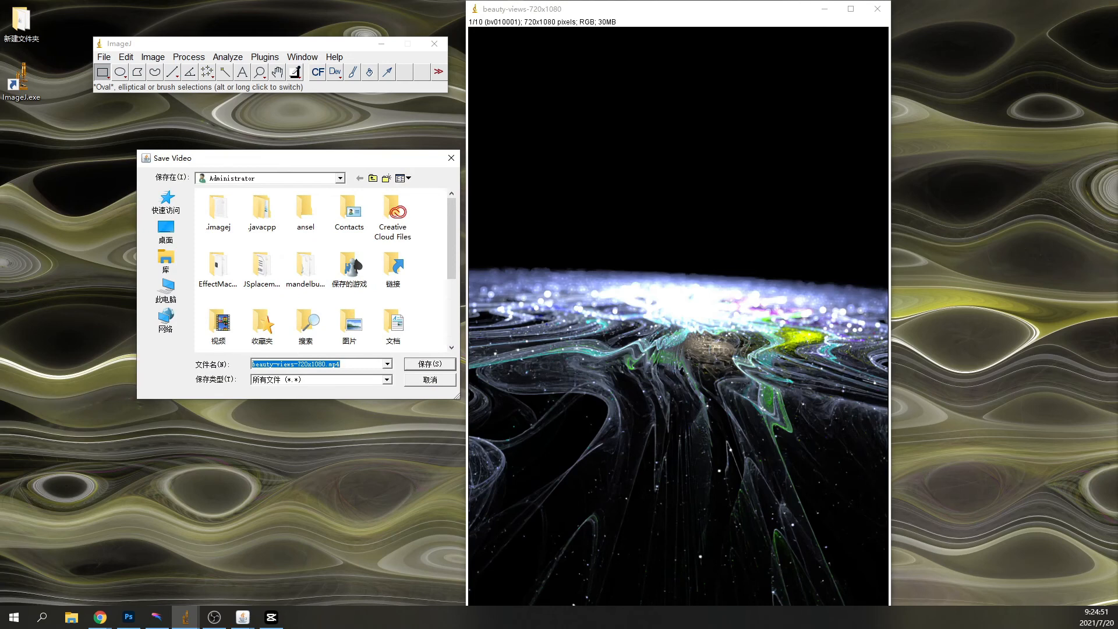
# Save the movie to the desktop (桌面) as beauty-views-720x1080-02.mp4 and show the saved file's details
pyautogui.click(330, 364)
pyautogui.click(340, 179)
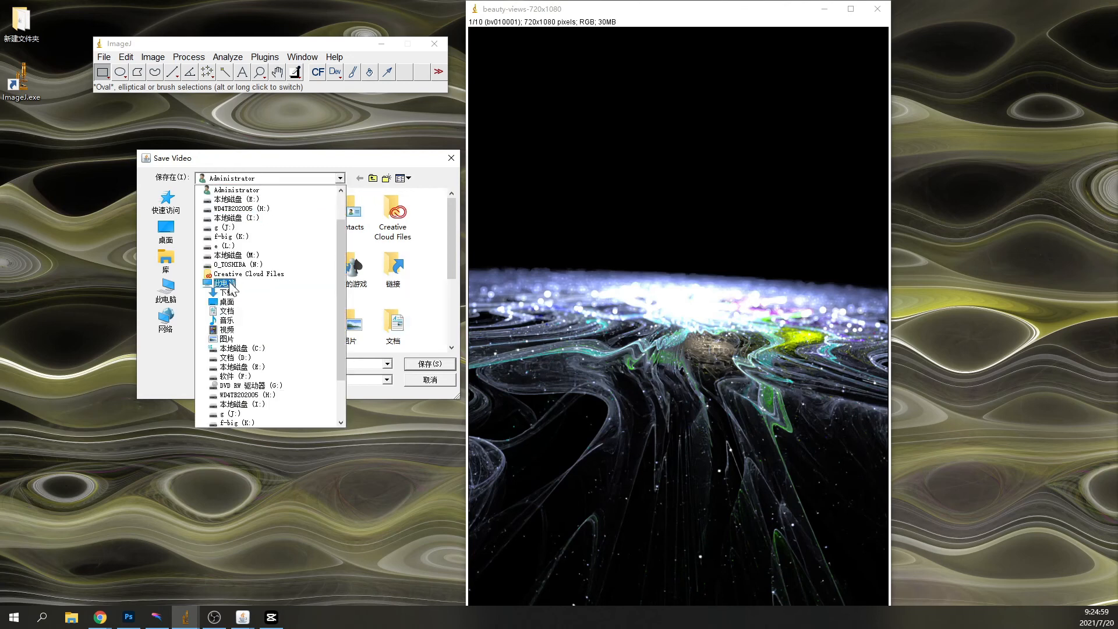
pyautogui.click(227, 301)
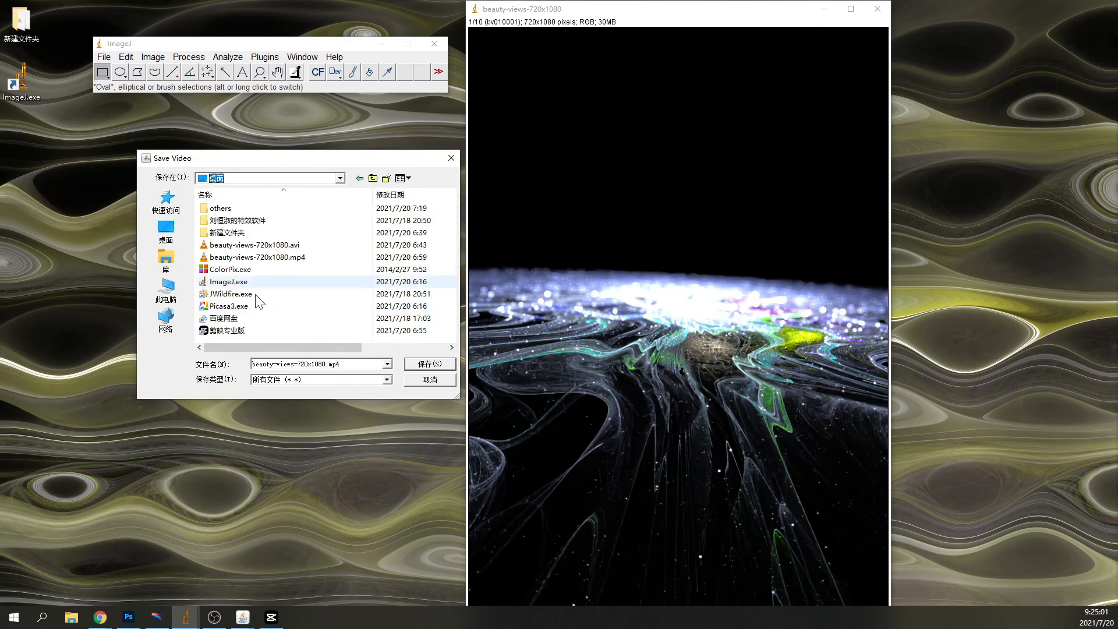
pyautogui.click(327, 363)
pyautogui.click(326, 363)
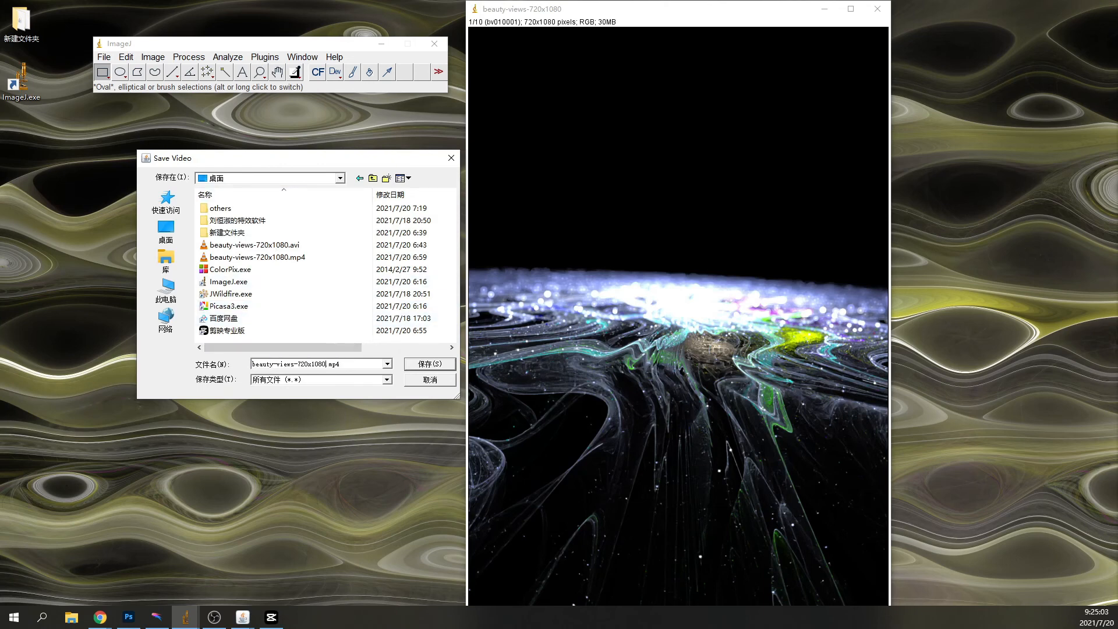
pyautogui.write('-02')
pyautogui.click(431, 364)
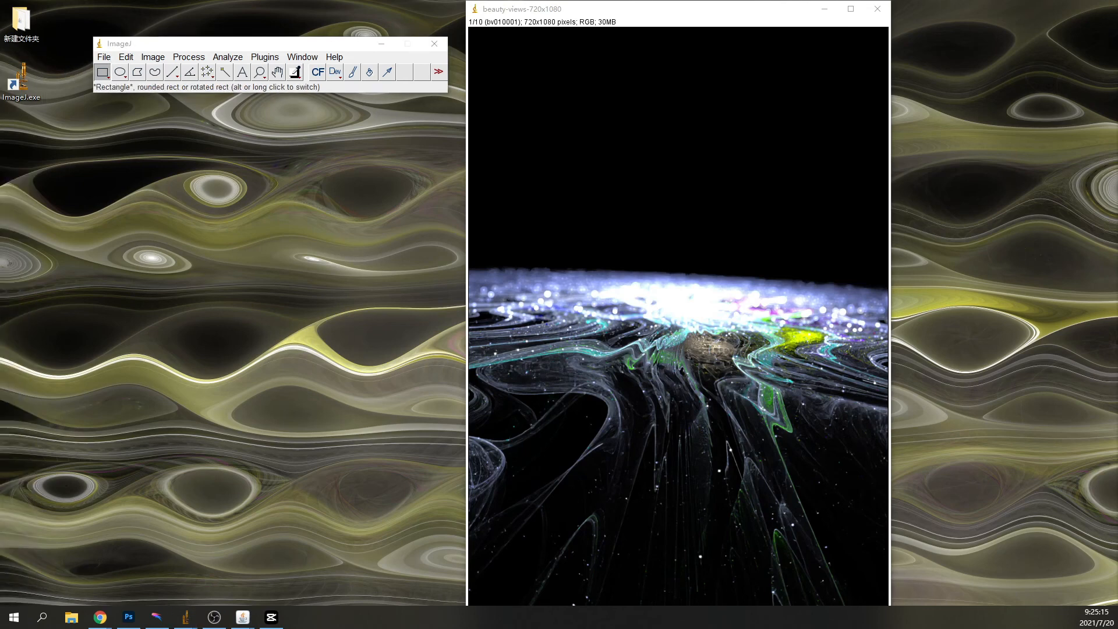
pyautogui.moveTo(204, 628); pyautogui.dragTo(205, 265)
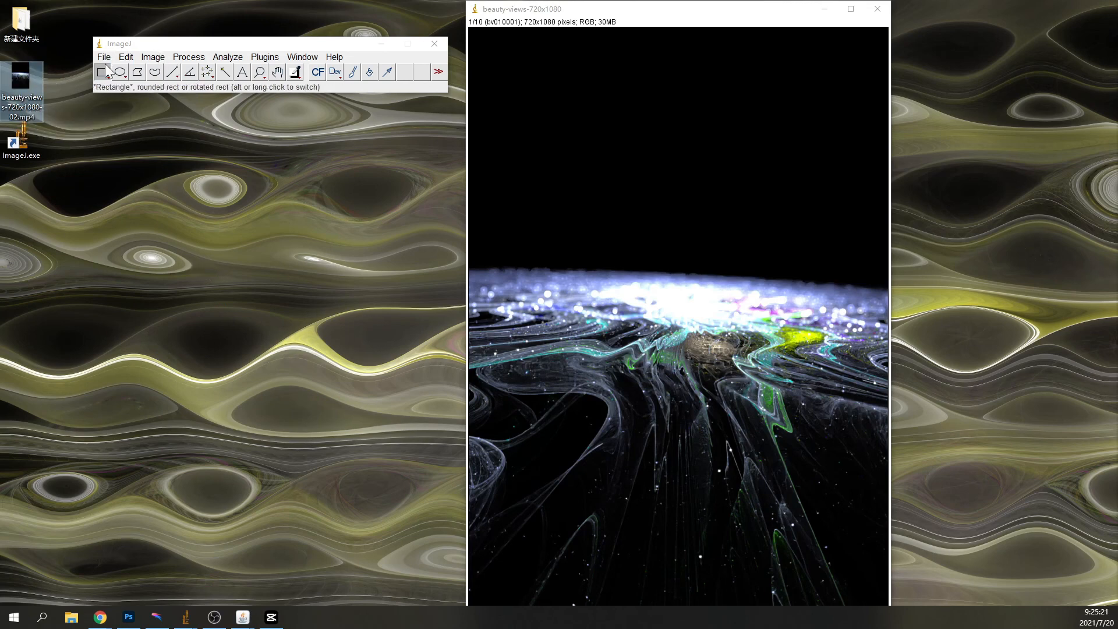
pyautogui.moveTo(27, 107)
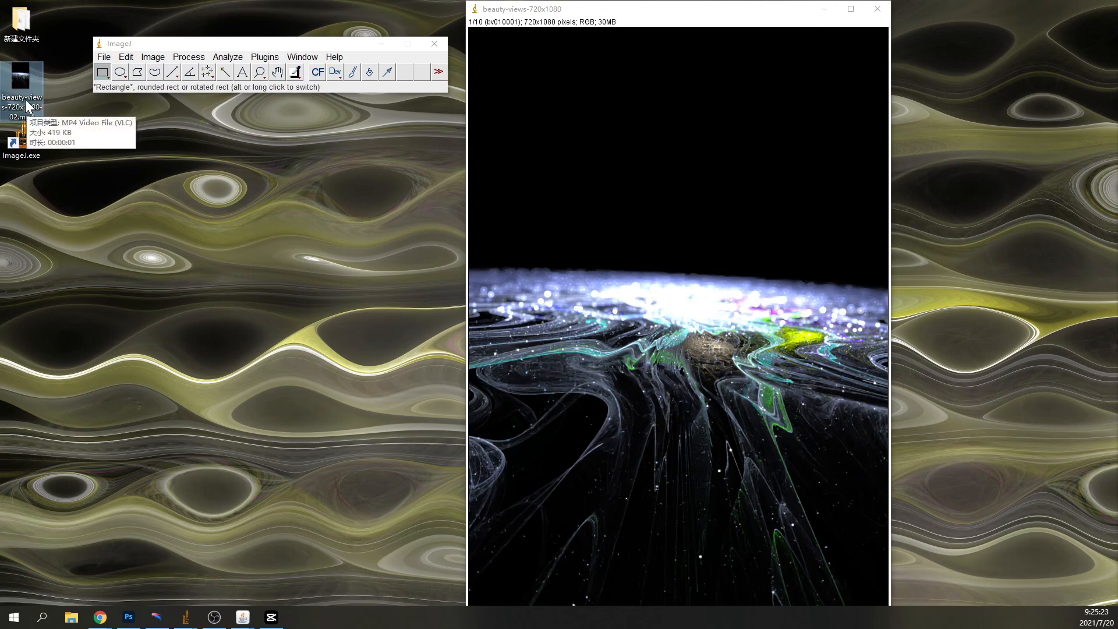
pyautogui.click(105, 58)
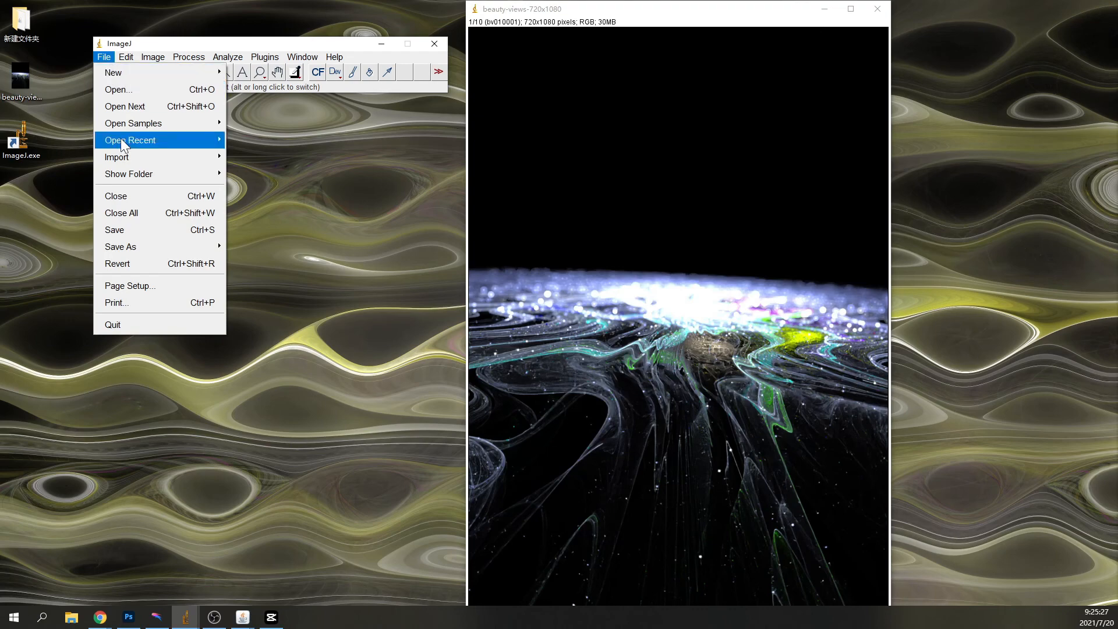
pyautogui.moveTo(135, 249)
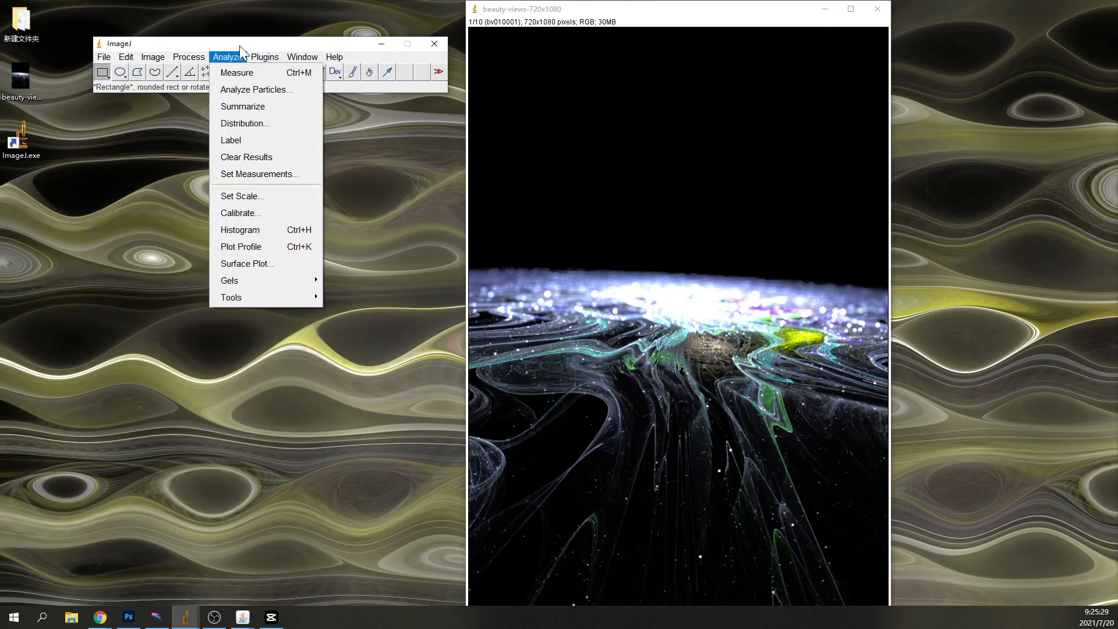
pyautogui.click(240, 46)
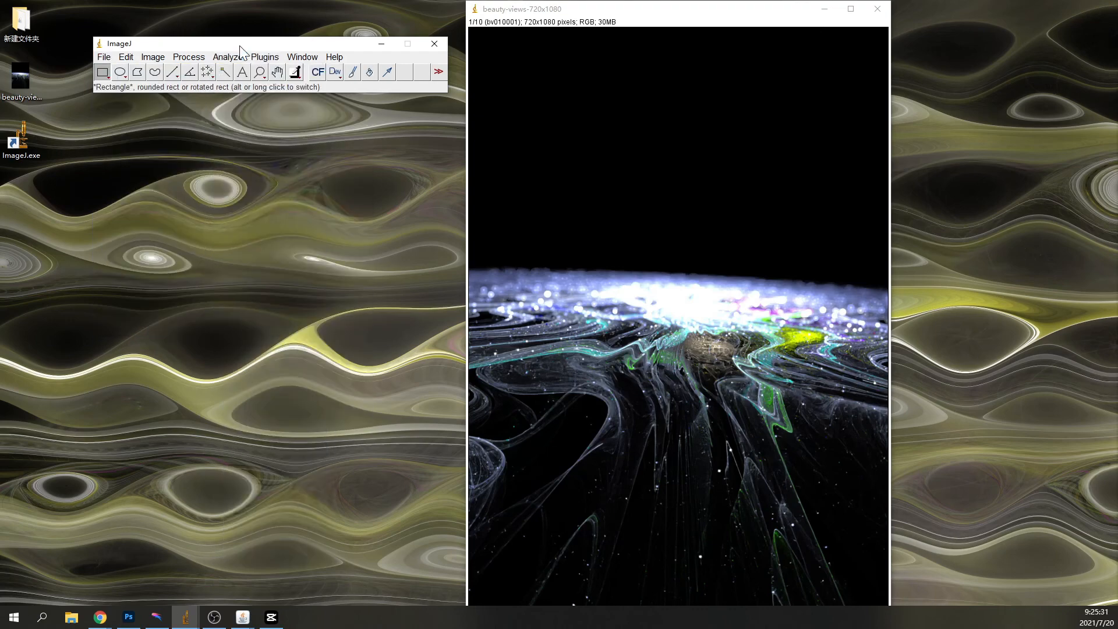